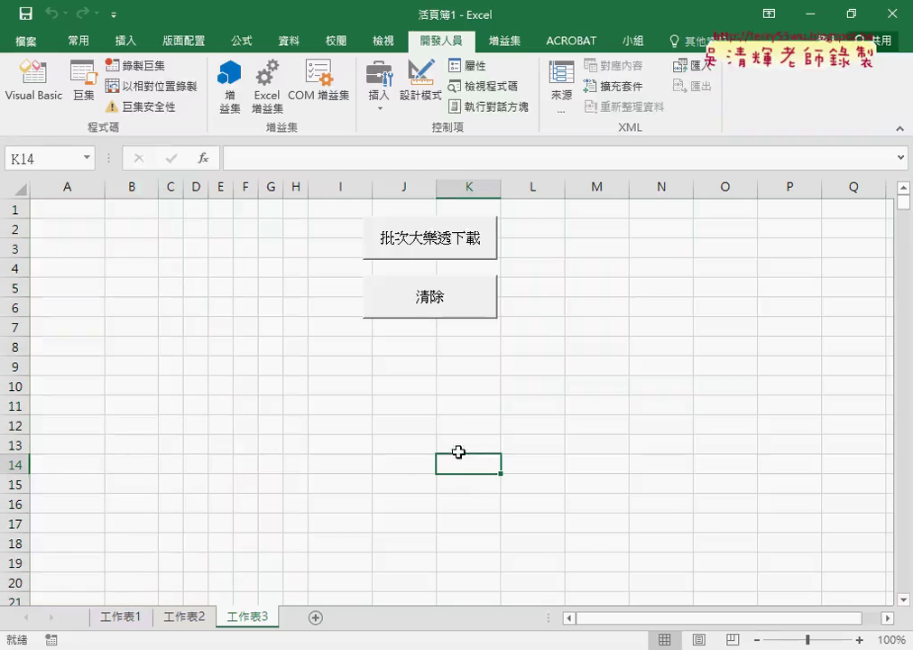
Run the batch download, clear columns C–H, then delete 大樂透下載's old sheets
{"action": "left_click", "coordinate": [449, 239]}
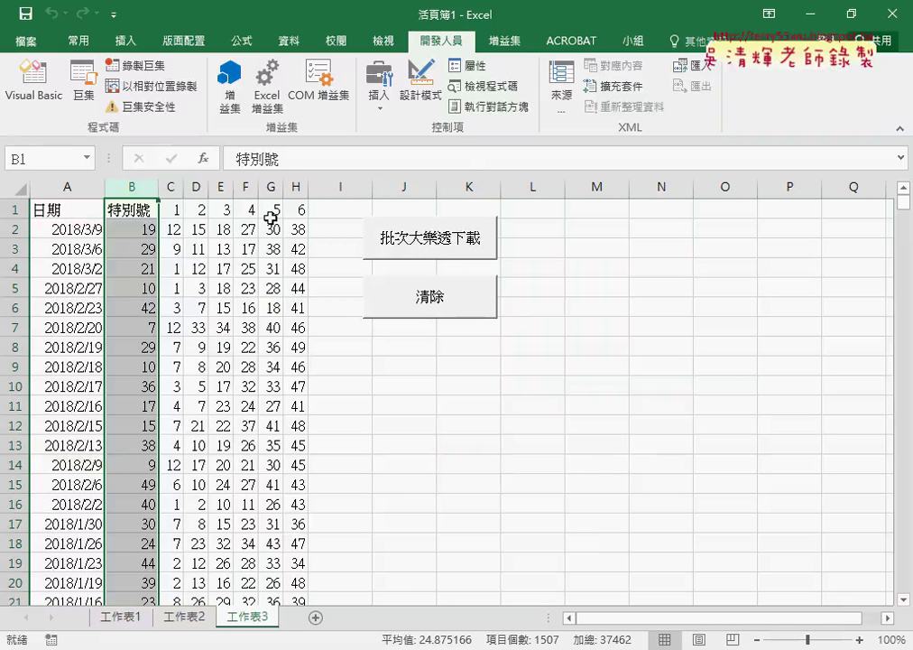
{"action": "left_click", "coordinate": [169, 189]}
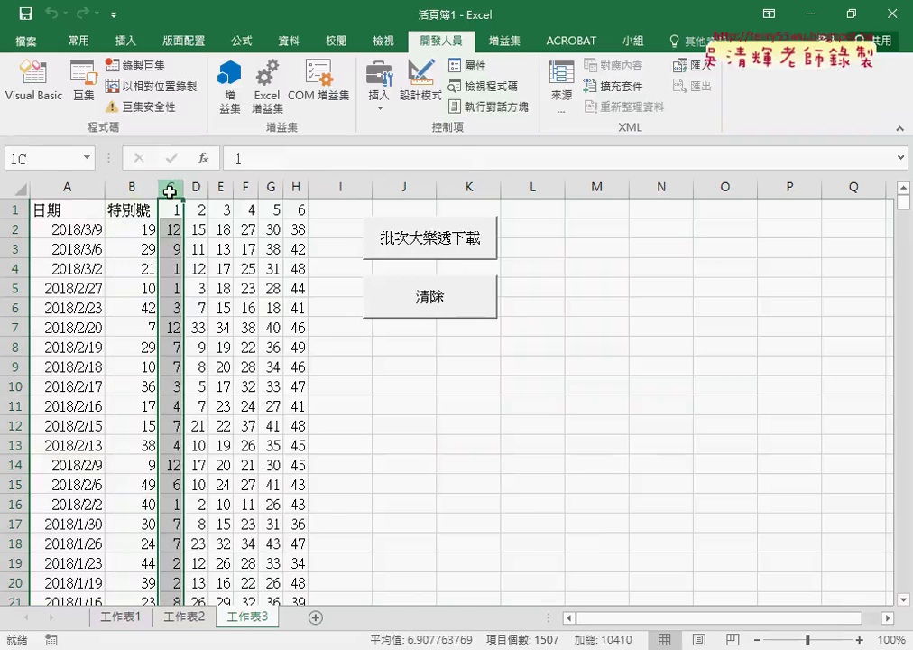
{"action": "left_click_drag", "start_coordinate": [170, 189], "coordinate": [297, 189]}
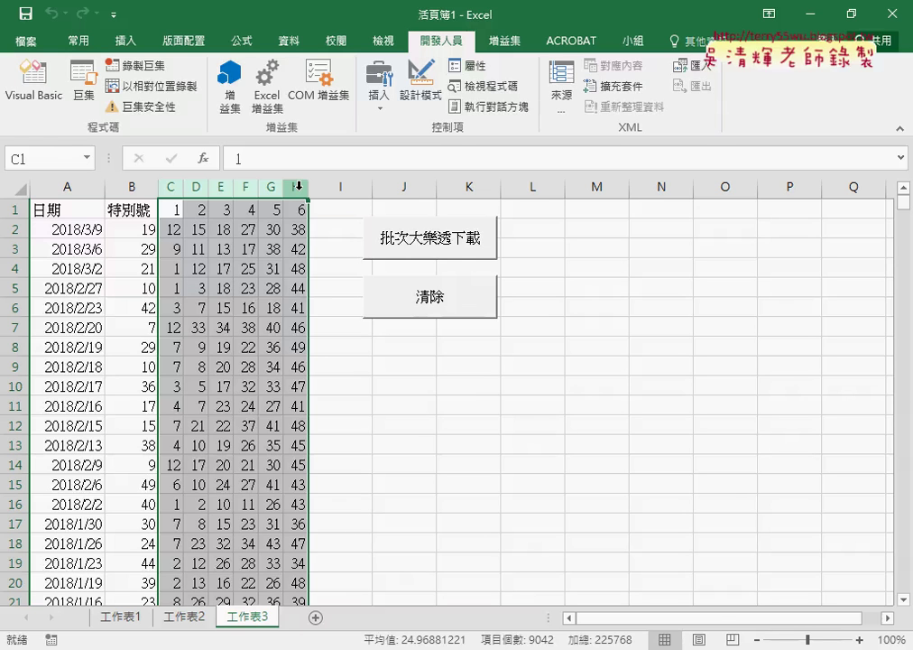
{"action": "left_click", "coordinate": [439, 307]}
{"action": "left_click", "coordinate": [455, 362]}
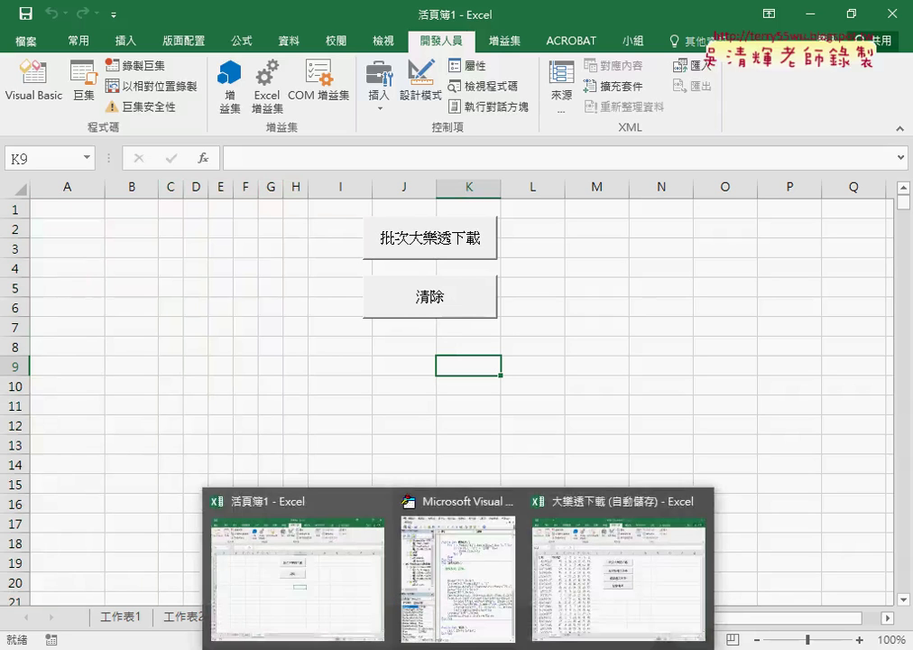
{"action": "left_click", "coordinate": [632, 582]}
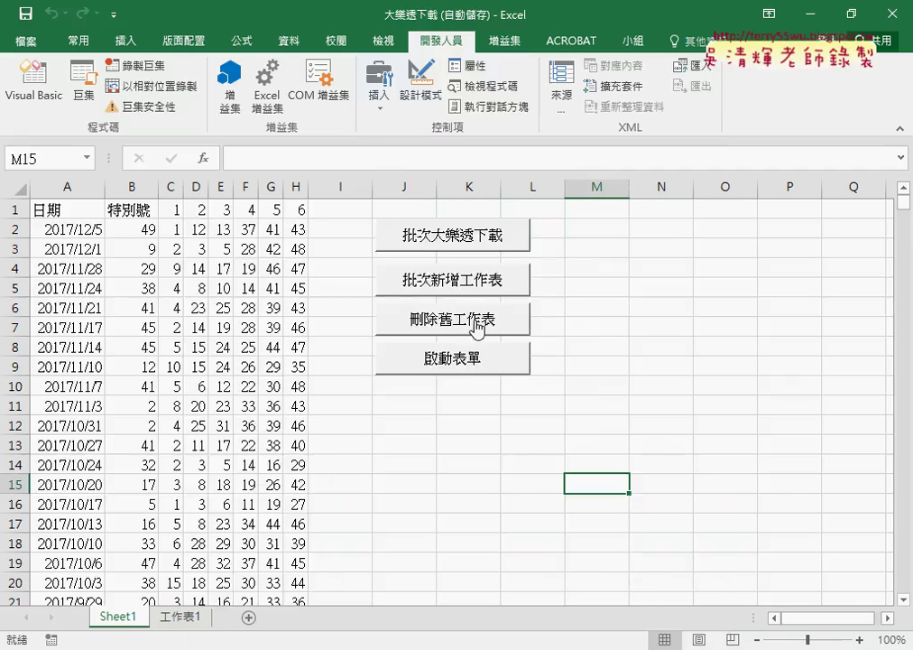
{"action": "left_click", "coordinate": [424, 325]}
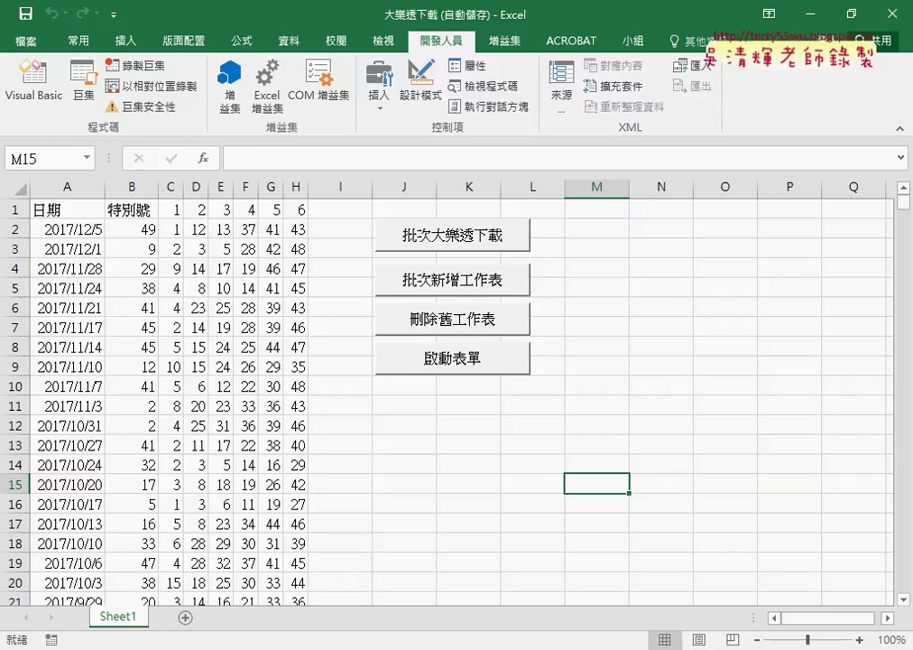
Run 批次新增工作表, inspect the results on sheets 15–18, then return to Sheet1
{"action": "left_click", "coordinate": [435, 286]}
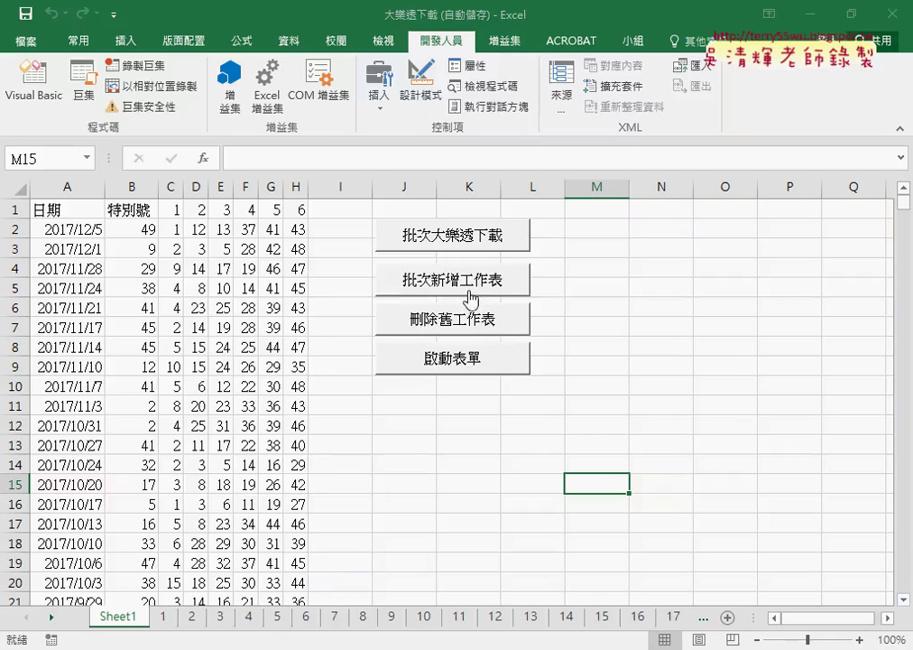
{"action": "left_click", "coordinate": [674, 618]}
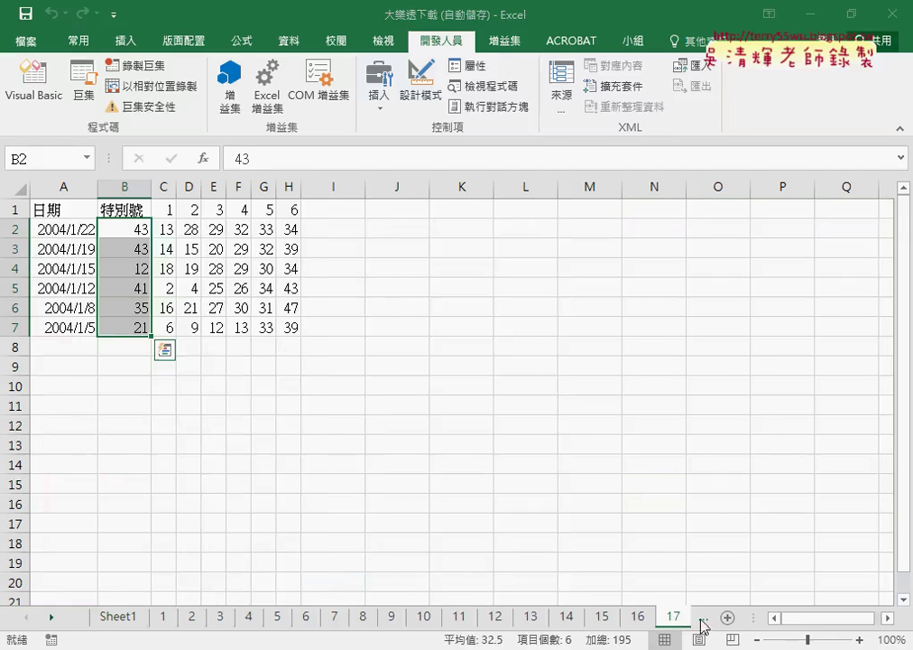
{"action": "left_click", "coordinate": [704, 618]}
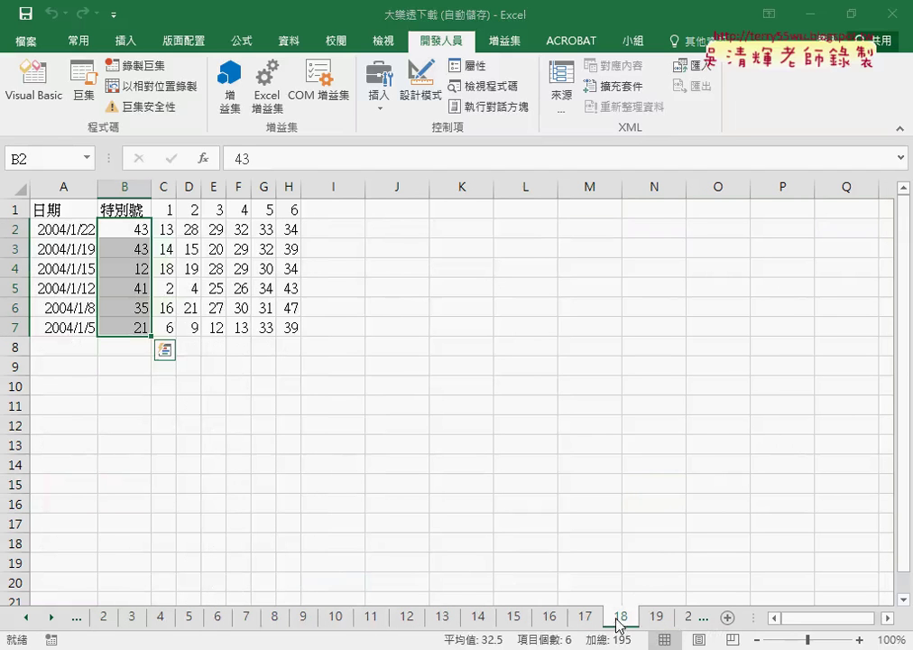
{"action": "left_click", "coordinate": [549, 618]}
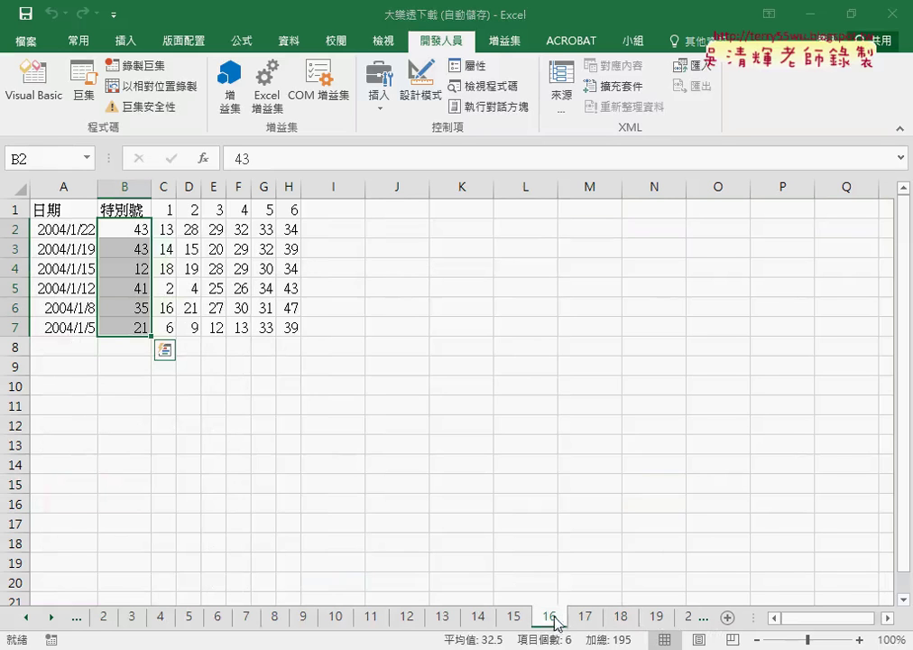
{"action": "left_click", "coordinate": [528, 619]}
{"action": "left_click", "coordinate": [552, 620]}
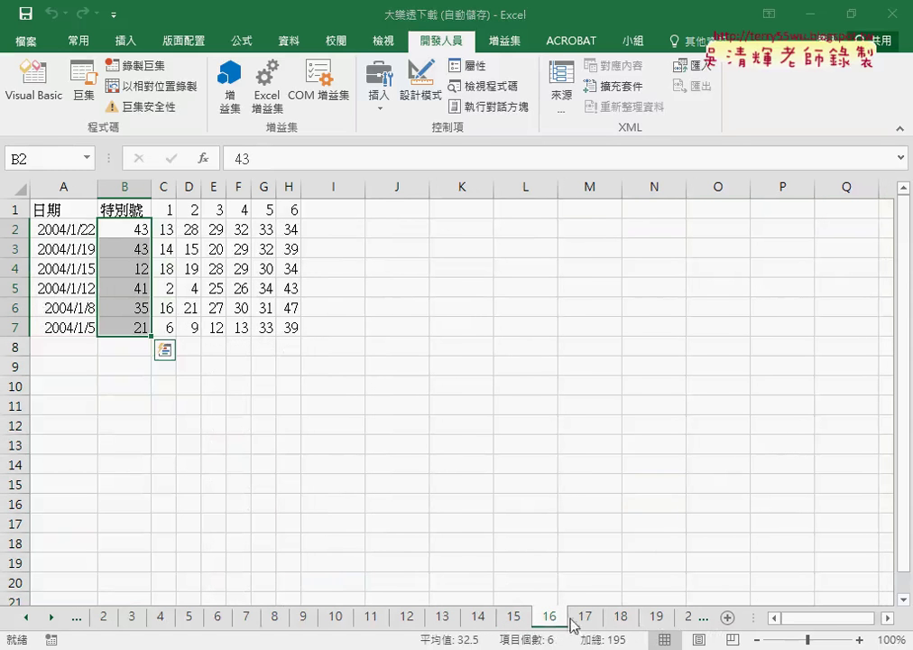
{"action": "left_click", "coordinate": [584, 619]}
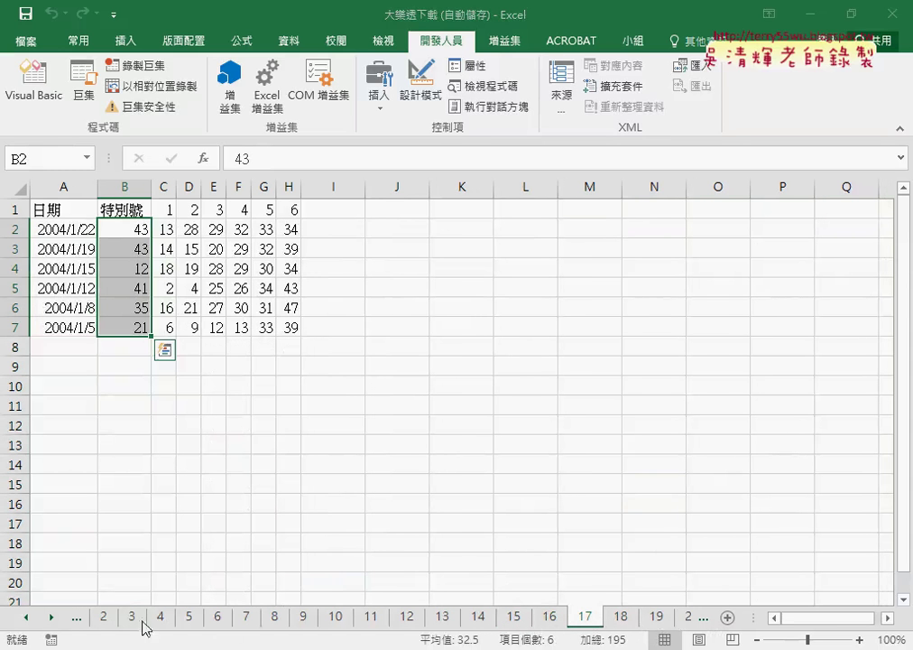
{"action": "left_click", "coordinate": [27, 618]}
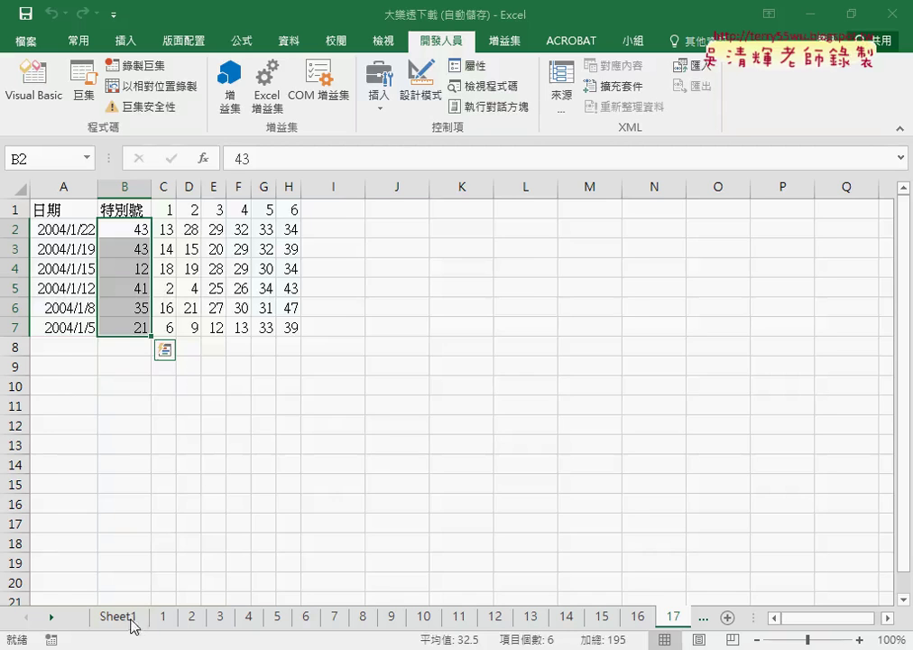
{"action": "left_click", "coordinate": [132, 624]}
Edit the 批次新增工作表 macro so its loop runs To 16 instead of 50
{"action": "right_click", "coordinate": [474, 278]}
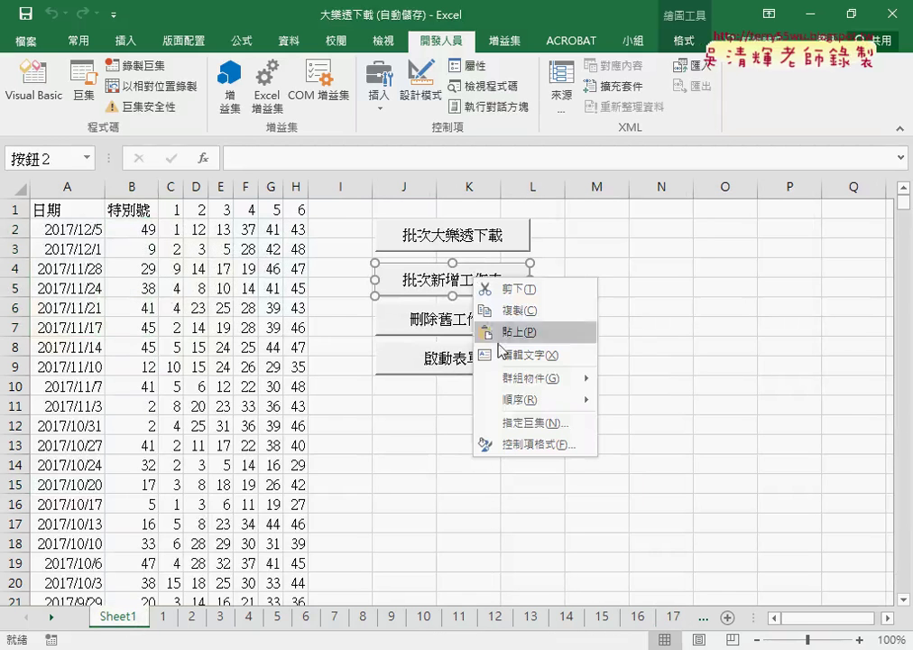
{"action": "left_click", "coordinate": [526, 421]}
{"action": "left_click", "coordinate": [668, 283]}
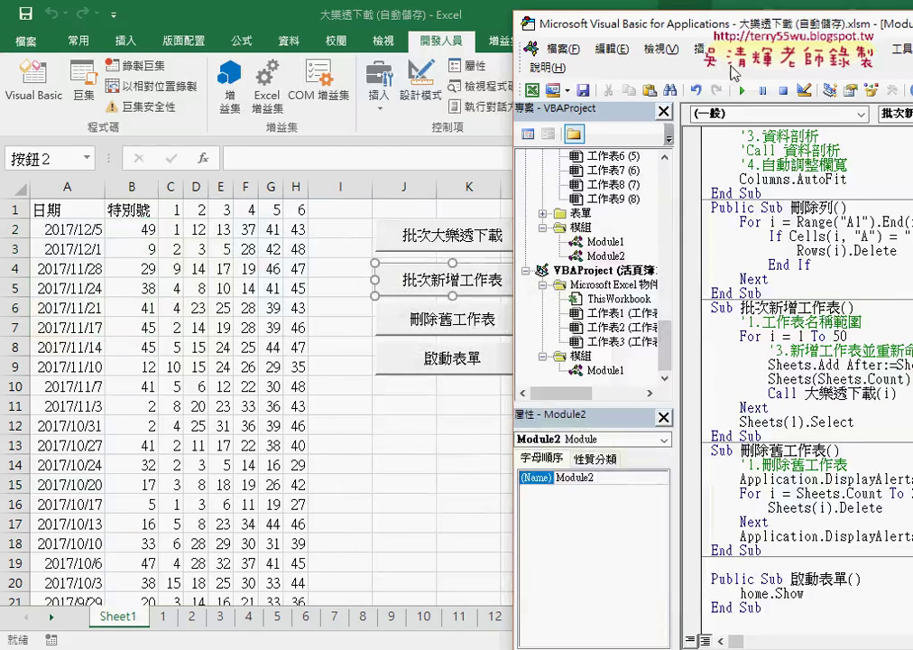
{"action": "left_click_drag", "start_coordinate": [706, 27], "coordinate": [472, 30]}
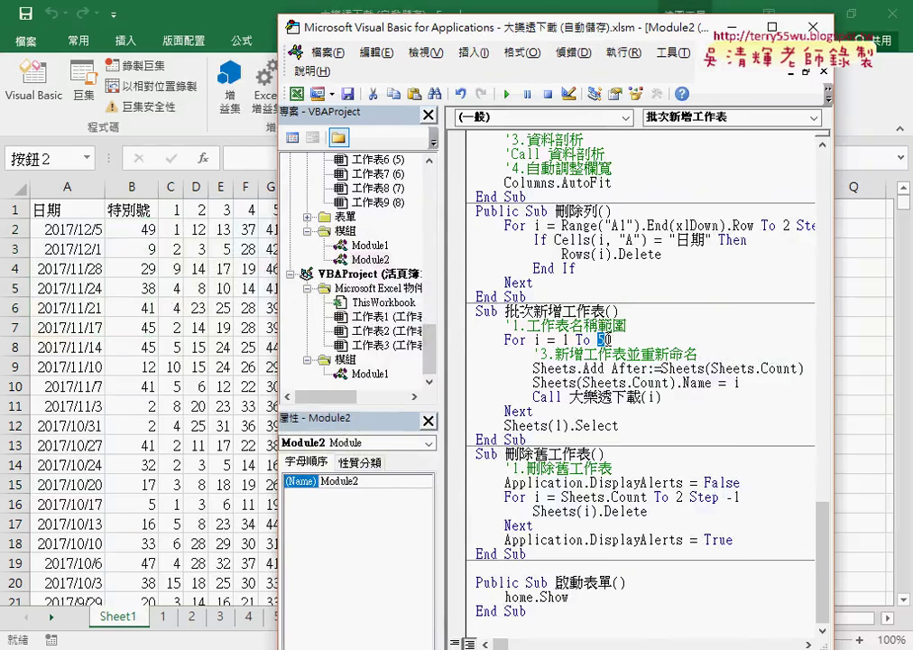
{"action": "type", "text": "16"}
Back in Excel, delete the generated numbered sheets with 刪除舊工作表
{"action": "left_click", "coordinate": [848, 442]}
{"action": "left_click", "coordinate": [586, 422]}
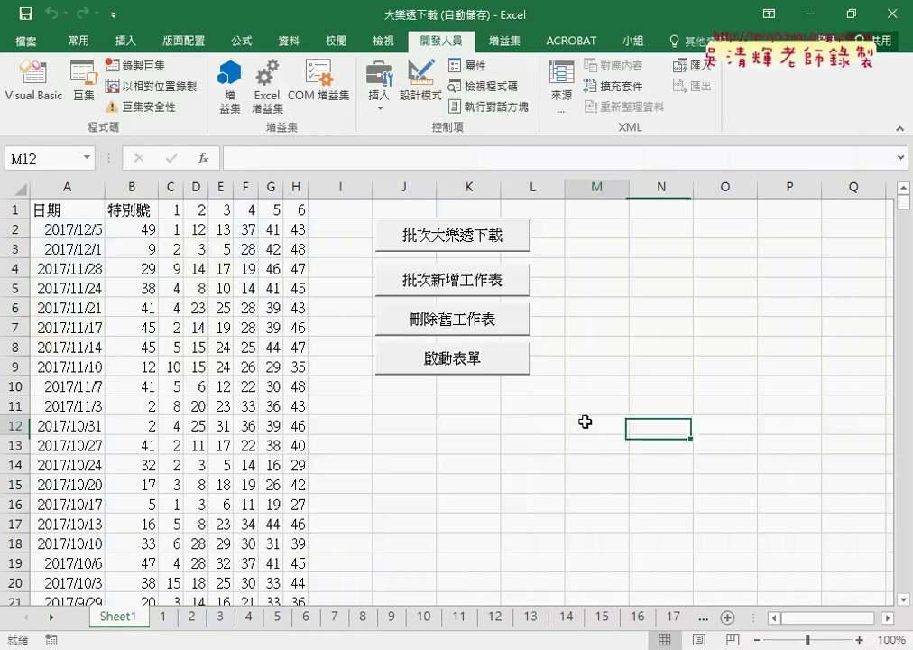
{"action": "left_click", "coordinate": [452, 321]}
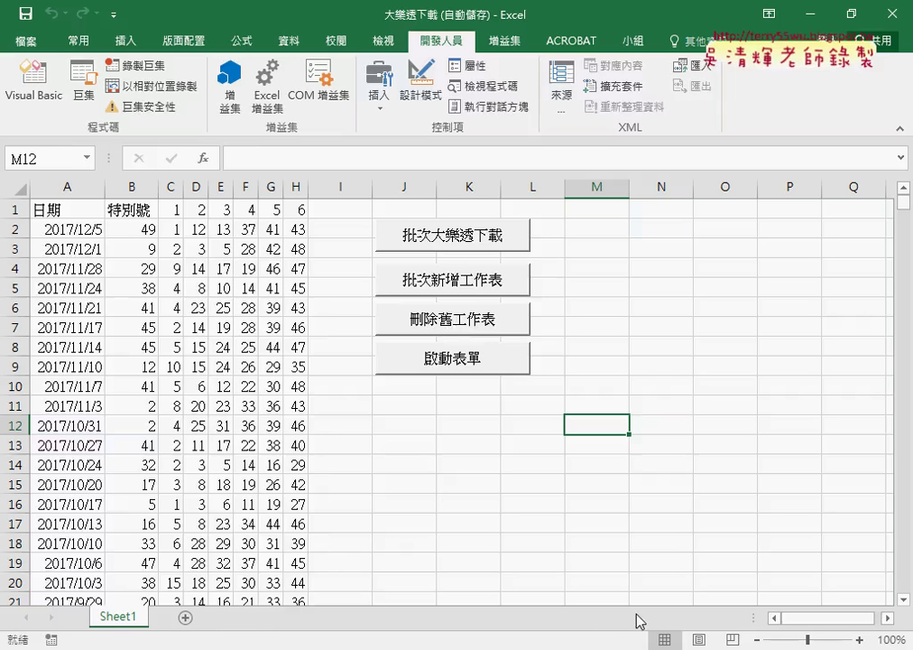
Open the home progress form's code from the 啟動表單 button's macro
{"action": "right_click", "coordinate": [469, 359]}
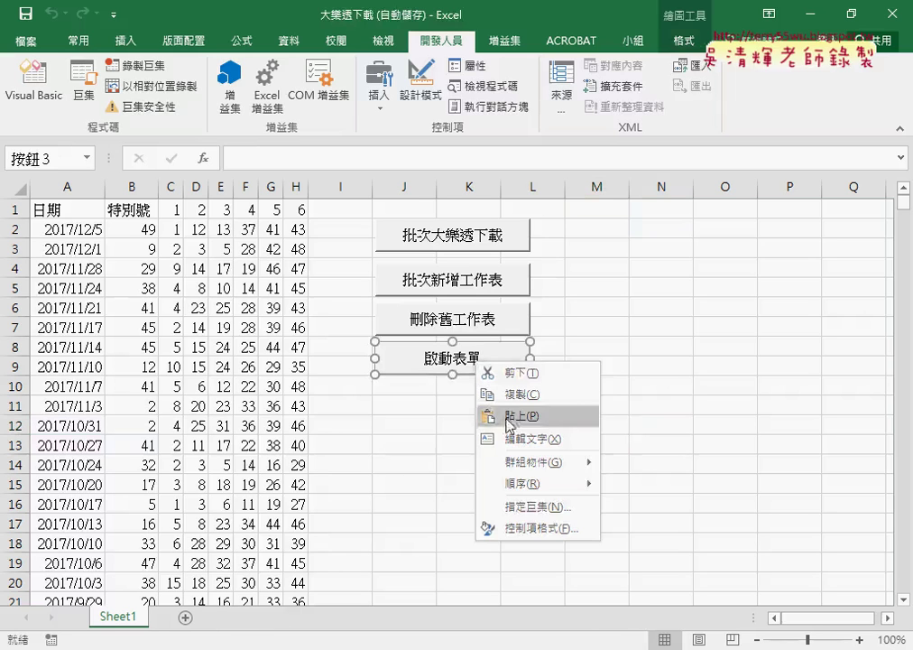
{"action": "left_click", "coordinate": [539, 507]}
{"action": "left_click", "coordinate": [730, 343]}
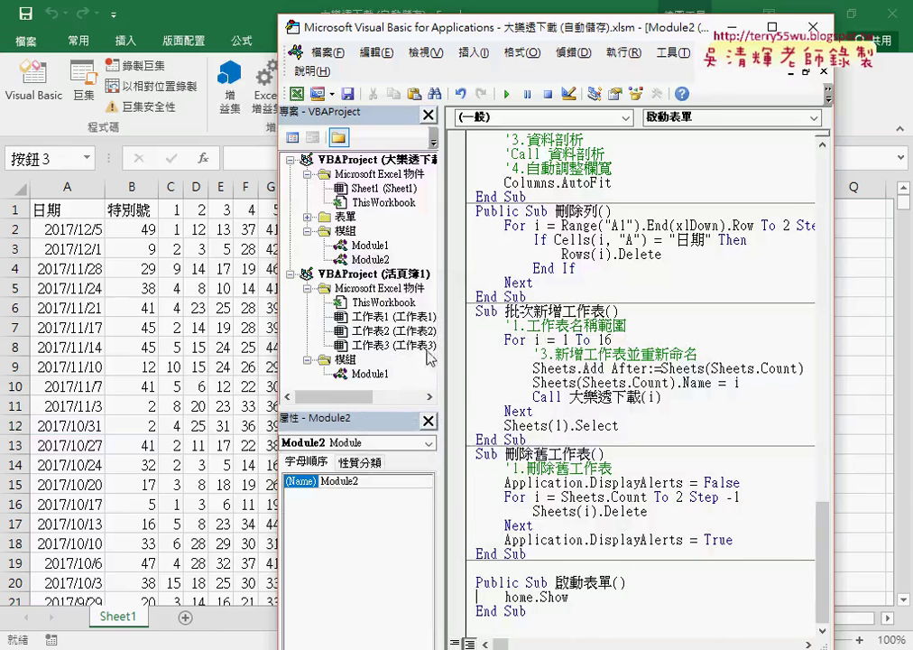
{"action": "double_click", "coordinate": [345, 218]}
{"action": "double_click", "coordinate": [362, 232]}
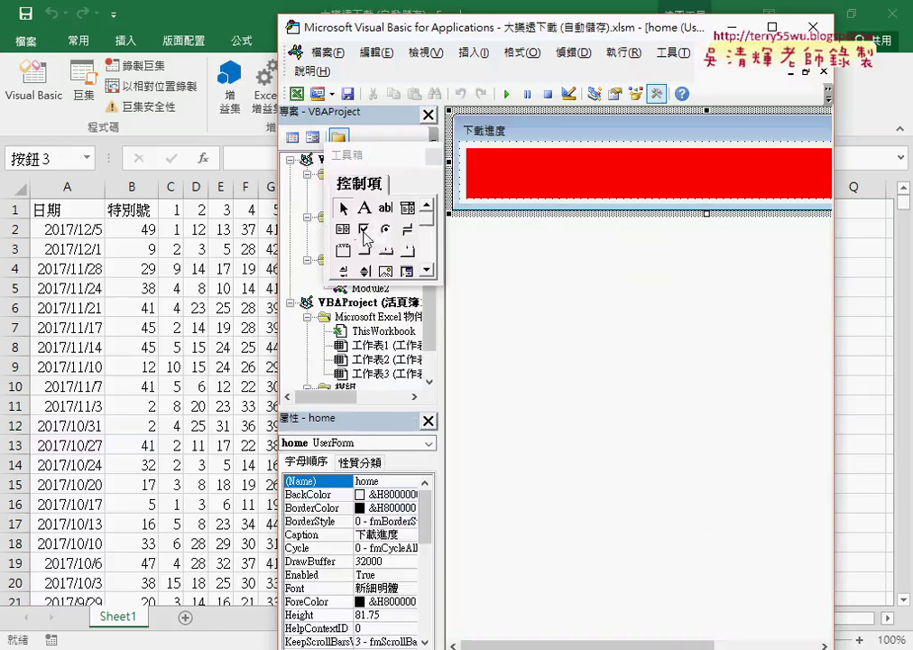
{"action": "double_click", "coordinate": [587, 151]}
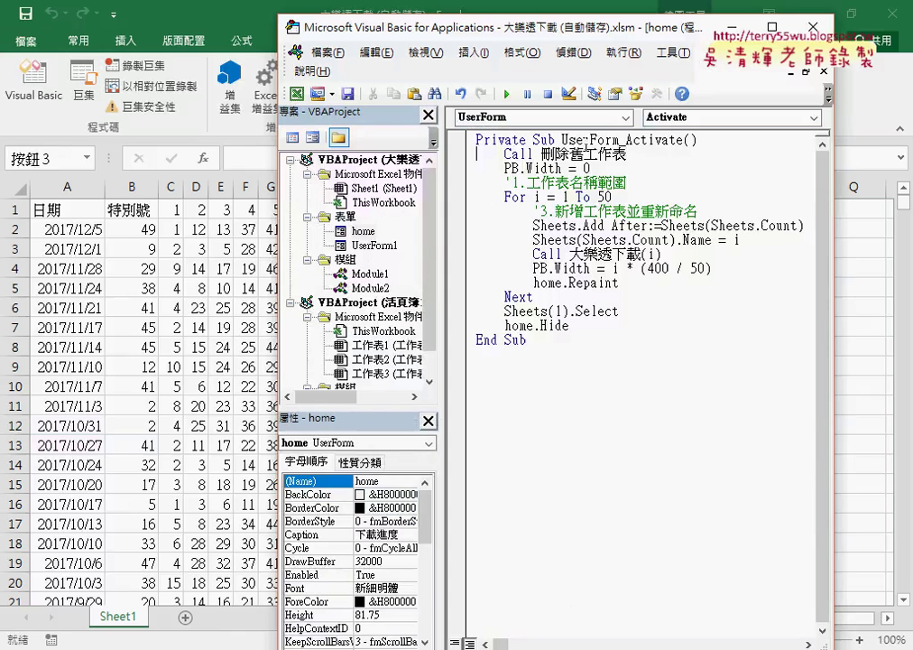
Replace both 50s in UserForm_Activate with 16 and return to Excel
{"action": "double_click", "coordinate": [606, 196]}
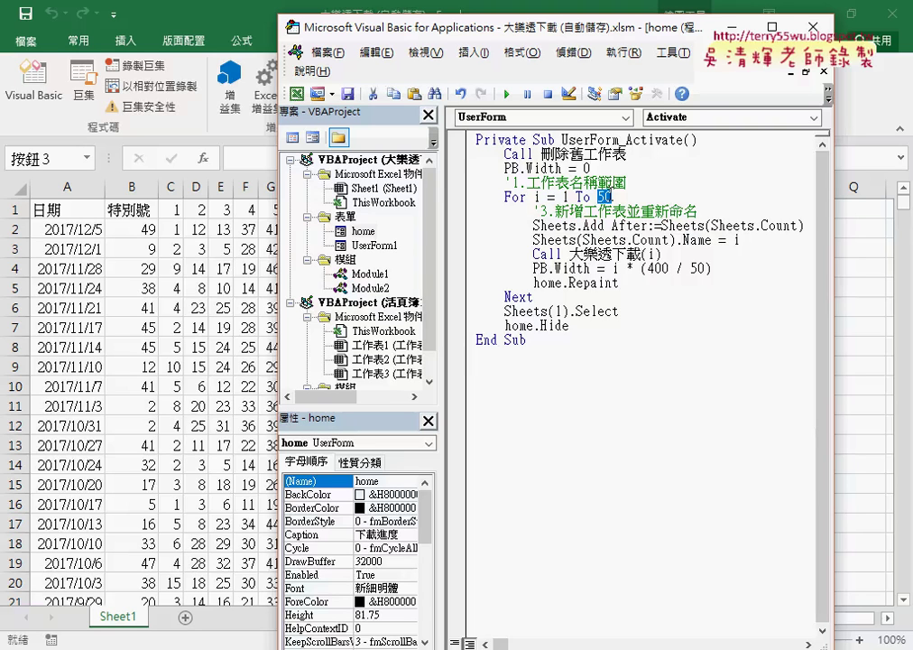
{"action": "type", "text": "16"}
{"action": "double_click", "coordinate": [699, 268]}
{"action": "type", "text": "16"}
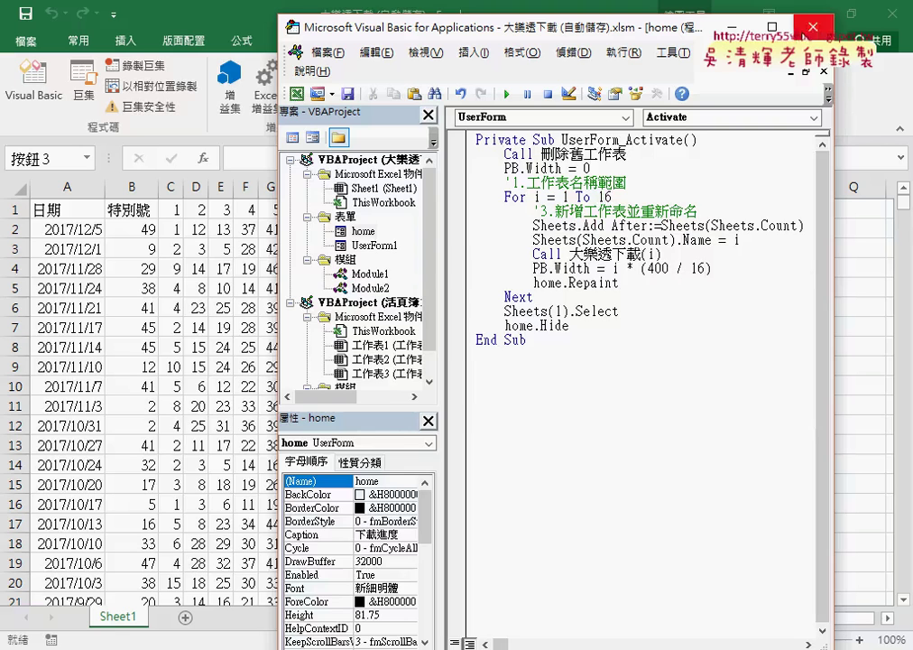
{"action": "left_click", "coordinate": [730, 27]}
{"action": "left_click", "coordinate": [702, 389]}
Run the 啟動表單 macro, review results on sheets 1 through 8, then return to Sheet1
{"action": "left_click", "coordinate": [456, 361]}
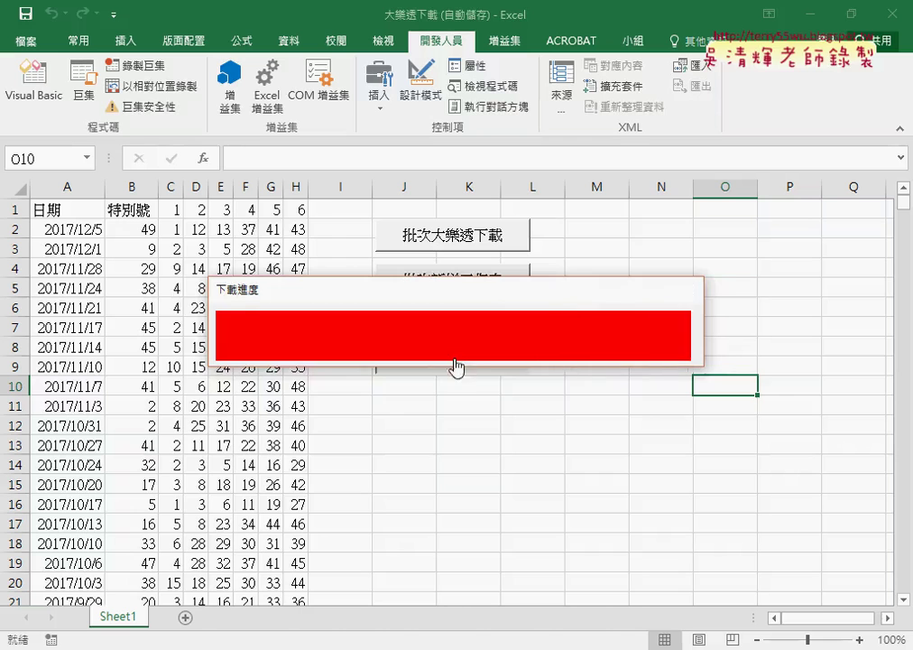
{"action": "left_click", "coordinate": [163, 618]}
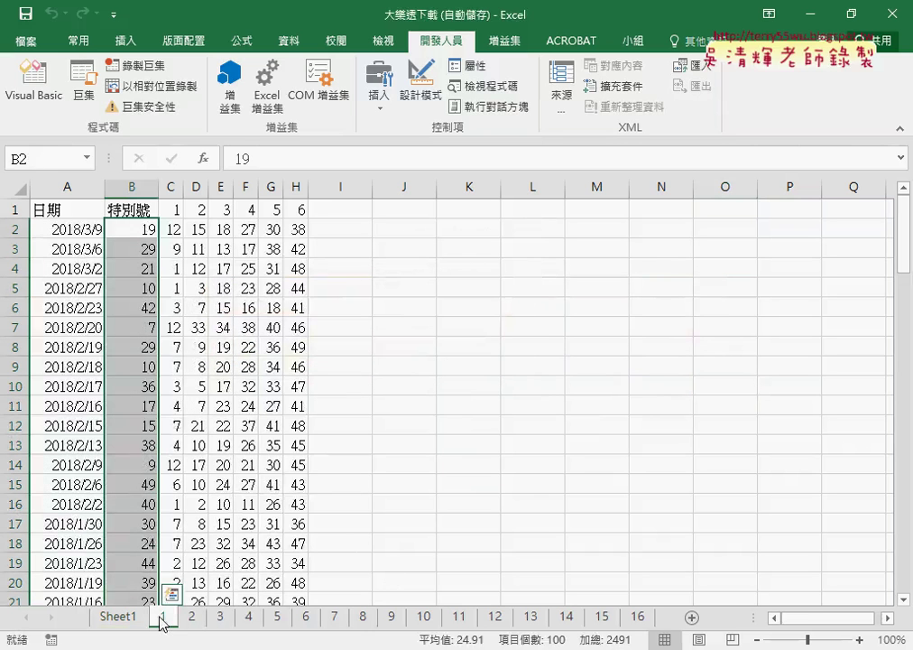
{"action": "left_click", "coordinate": [194, 622]}
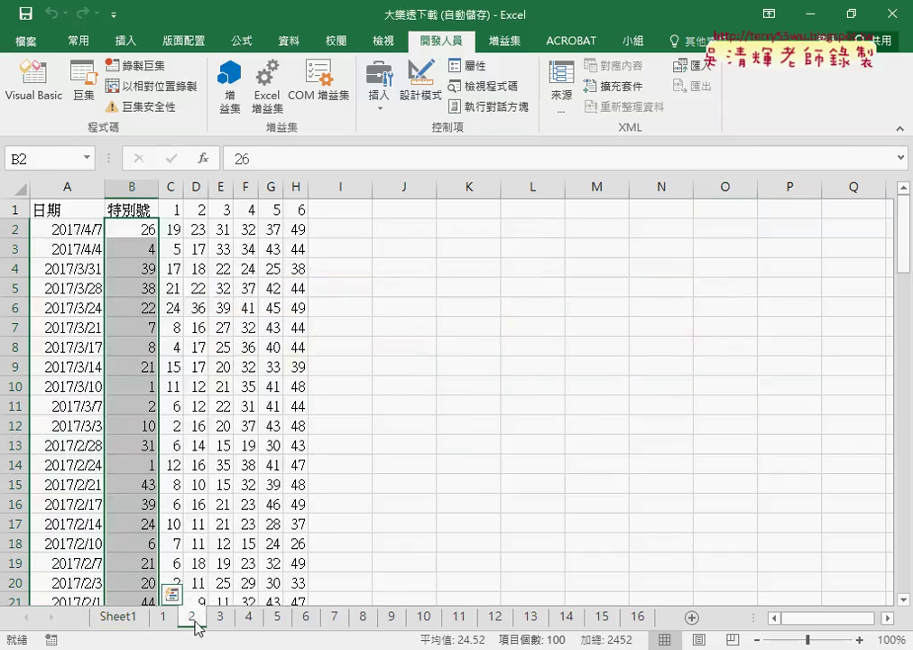
{"action": "left_click", "coordinate": [220, 622]}
{"action": "left_click", "coordinate": [251, 623]}
{"action": "left_click", "coordinate": [282, 623]}
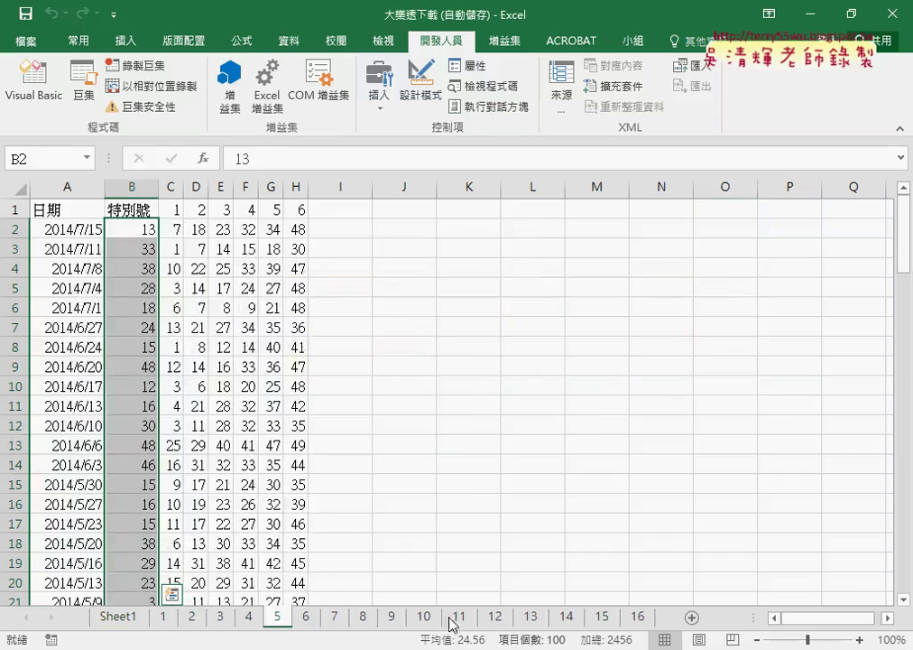
{"action": "left_click", "coordinate": [309, 622]}
{"action": "left_click", "coordinate": [338, 623]}
{"action": "left_click", "coordinate": [369, 622]}
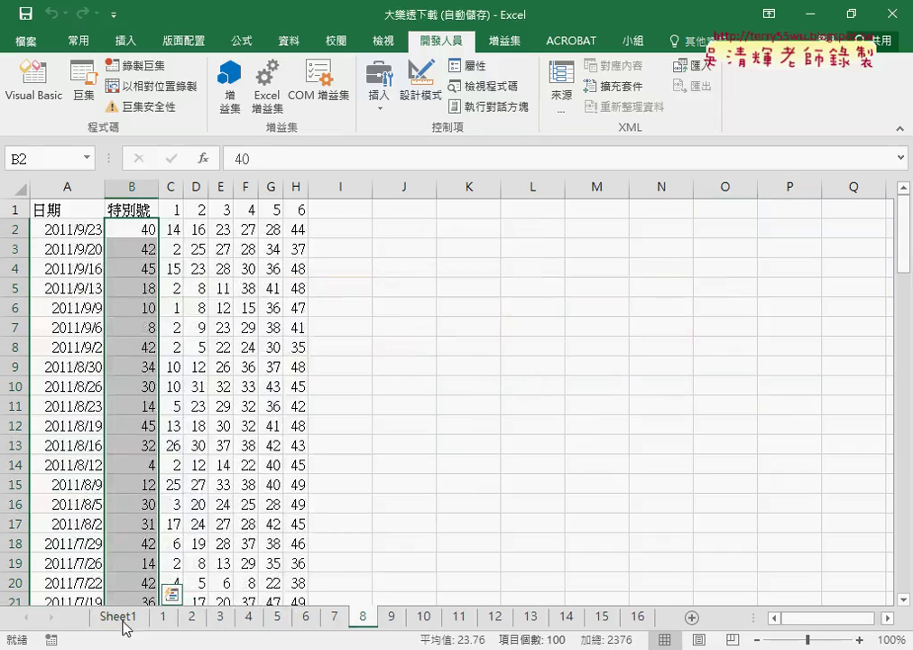
{"action": "left_click", "coordinate": [118, 619]}
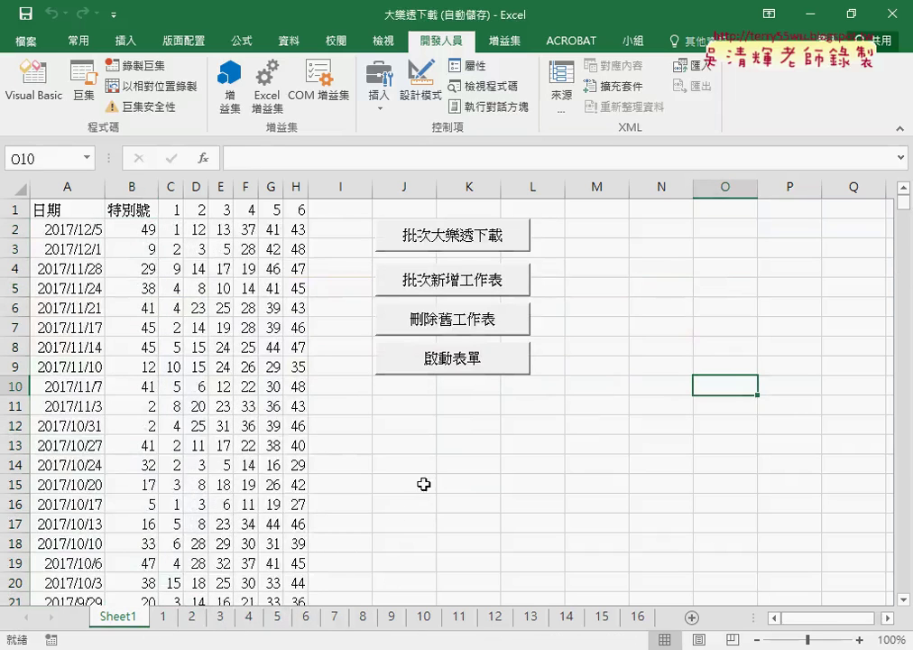
Rerun sheet creation and download, delete sheets 1–16, then switch to the Chrome notes
{"action": "left_click", "coordinate": [474, 320]}
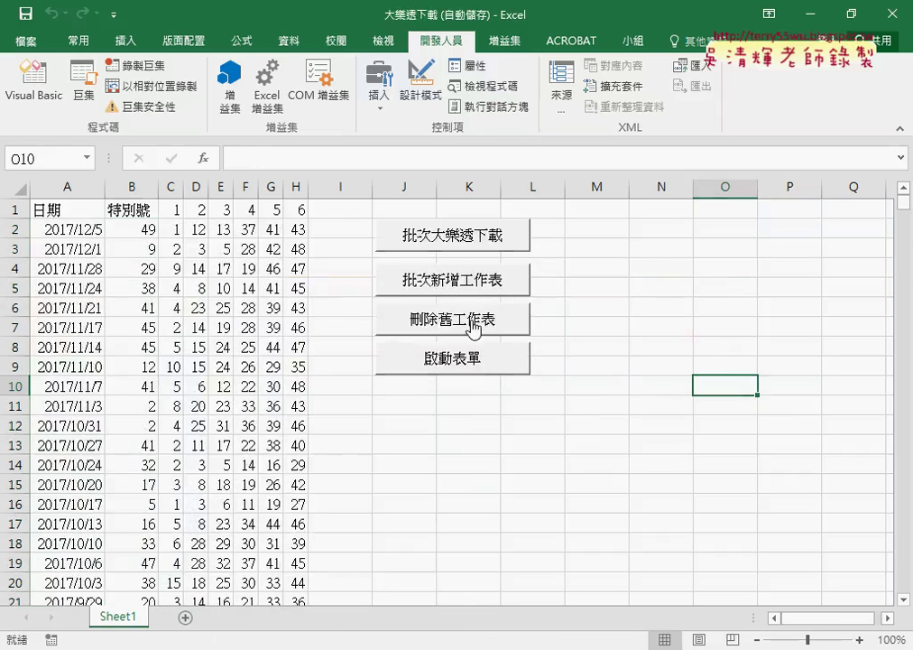
{"action": "left_click", "coordinate": [471, 280]}
{"action": "left_click", "coordinate": [420, 365]}
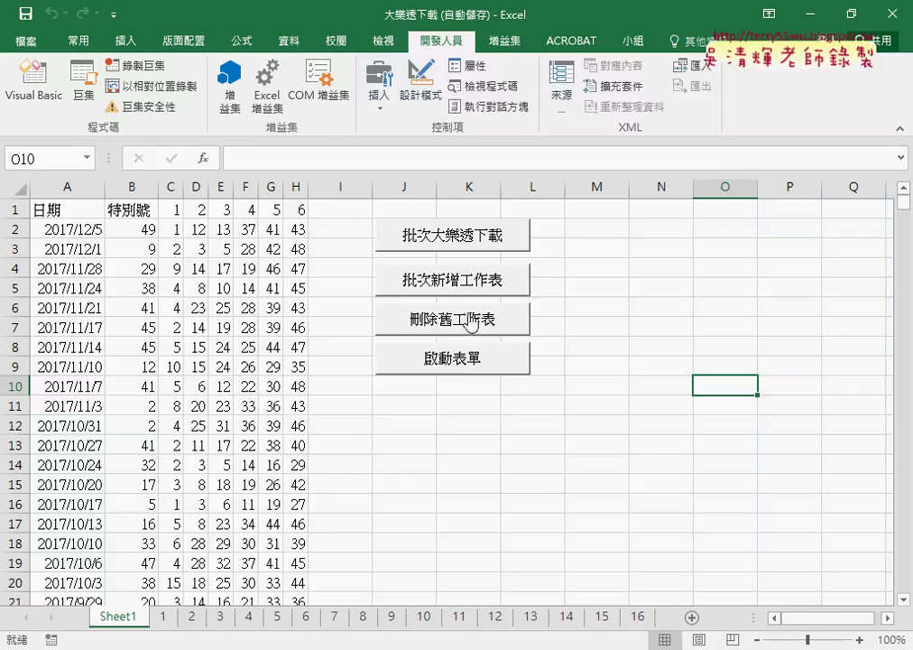
{"action": "left_click", "coordinate": [469, 322]}
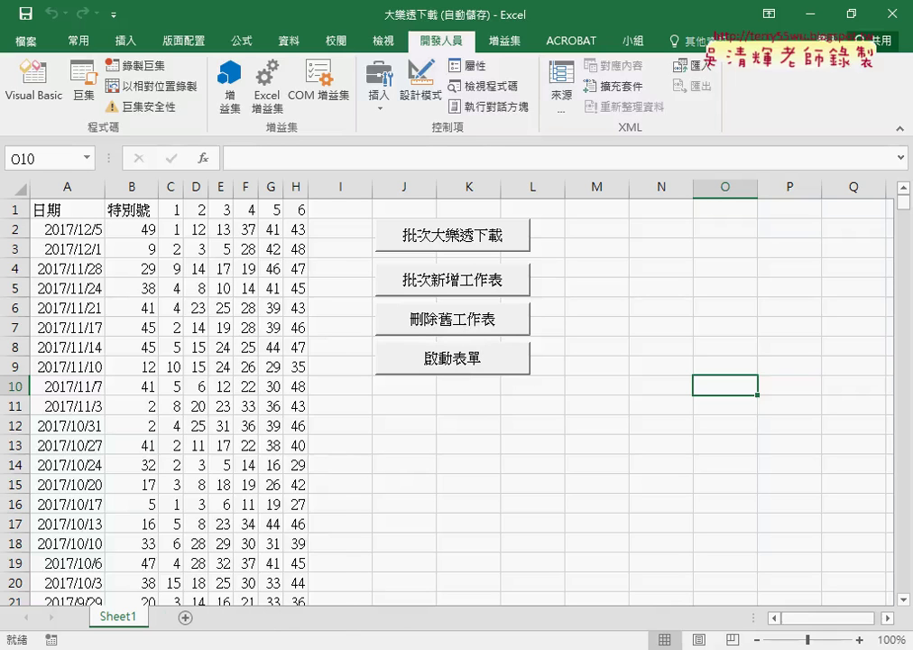
{"action": "left_click", "coordinate": [244, 601]}
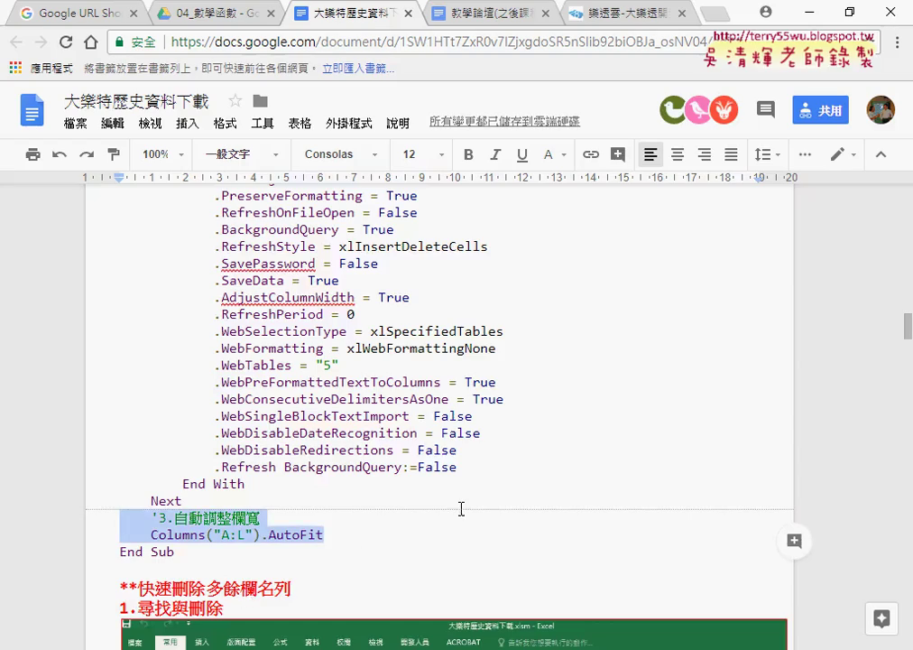
Scroll down the notes and highlight the 大樂透統計分析 heading
{"action": "scroll", "coordinate": [463, 508], "scroll_direction": "down", "scroll_amount": 3}
{"action": "scroll", "coordinate": [468, 503], "scroll_direction": "down", "scroll_amount": 6}
{"action": "scroll", "coordinate": [470, 497], "scroll_direction": "down", "scroll_amount": 3}
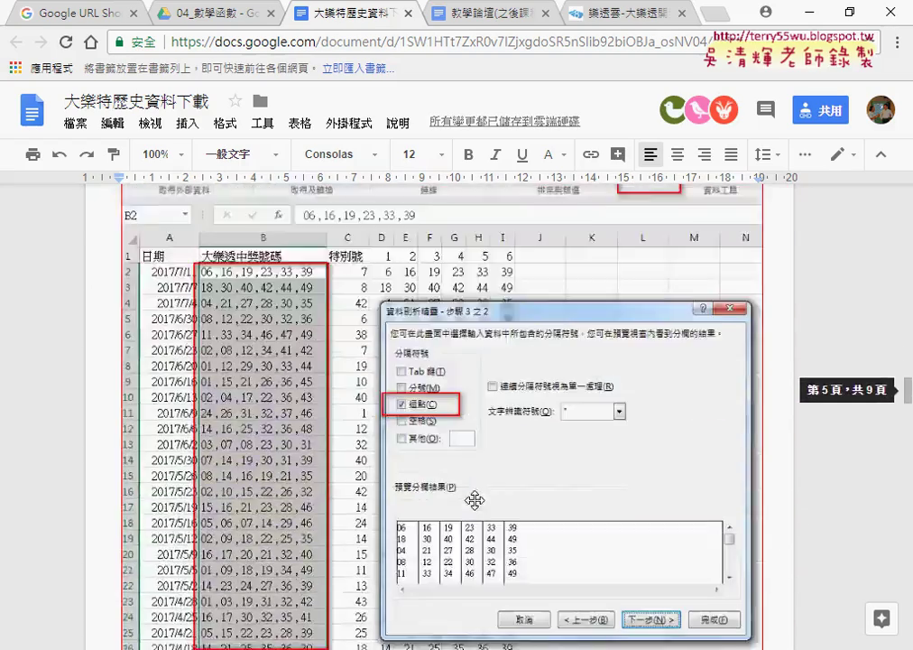
{"action": "scroll", "coordinate": [474, 498], "scroll_direction": "down", "scroll_amount": 4}
{"action": "scroll", "coordinate": [476, 499], "scroll_direction": "down", "scroll_amount": 5}
{"action": "scroll", "coordinate": [476, 499], "scroll_direction": "down", "scroll_amount": 4}
{"action": "scroll", "coordinate": [477, 499], "scroll_direction": "down", "scroll_amount": 3}
{"action": "scroll", "coordinate": [476, 500], "scroll_direction": "down", "scroll_amount": 3}
{"action": "scroll", "coordinate": [476, 500], "scroll_direction": "up", "scroll_amount": 4}
{"action": "double_click", "coordinate": [127, 300]}
{"action": "left_click_drag", "start_coordinate": [156, 296], "coordinate": [253, 301]}
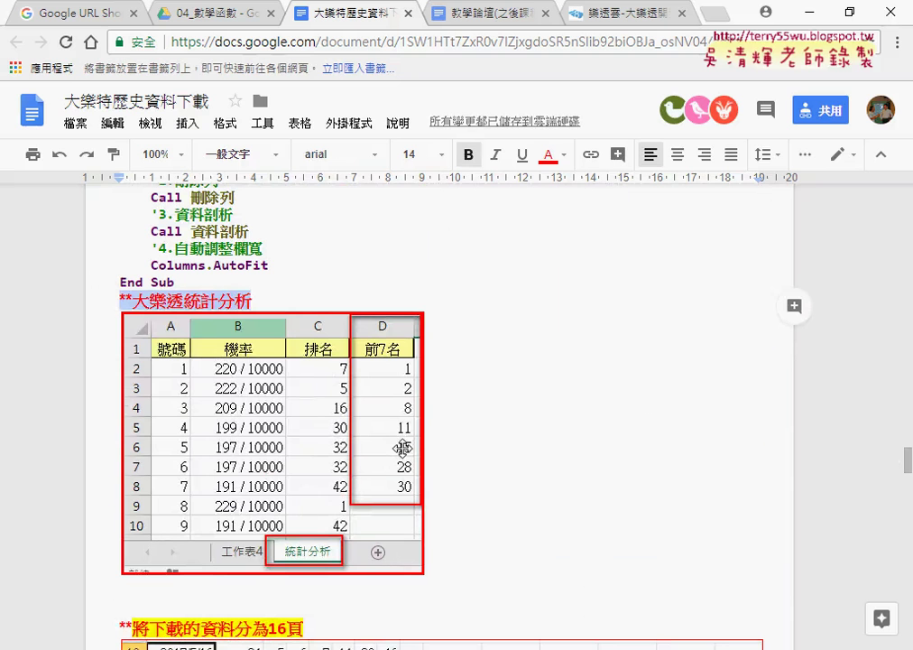
Highlight 資料分為16頁, 批次新增工作表, 刪除工作表 and 共用程序 in the 16-sheet section
{"action": "scroll", "coordinate": [527, 495], "scroll_direction": "down", "scroll_amount": 3}
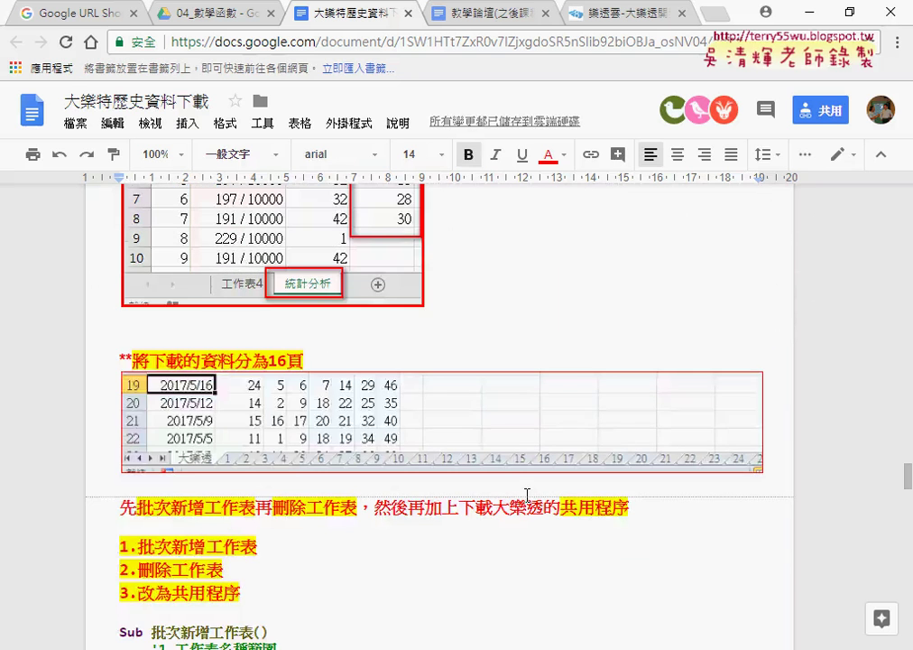
{"action": "scroll", "coordinate": [528, 495], "scroll_direction": "down", "scroll_amount": 1}
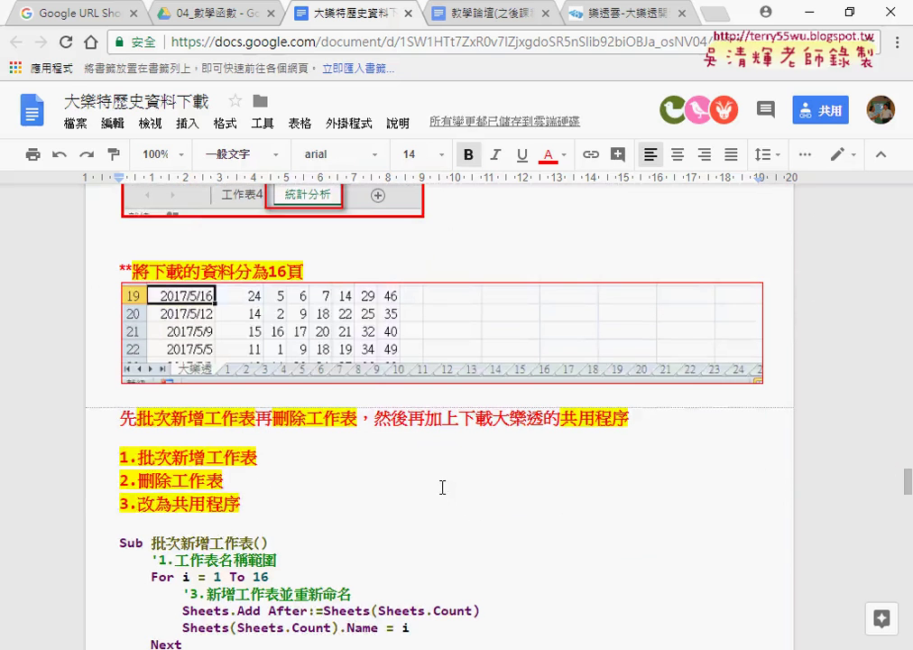
{"action": "scroll", "coordinate": [439, 484], "scroll_direction": "down", "scroll_amount": 2}
{"action": "scroll", "coordinate": [908, 496], "scroll_direction": "up", "scroll_amount": 1}
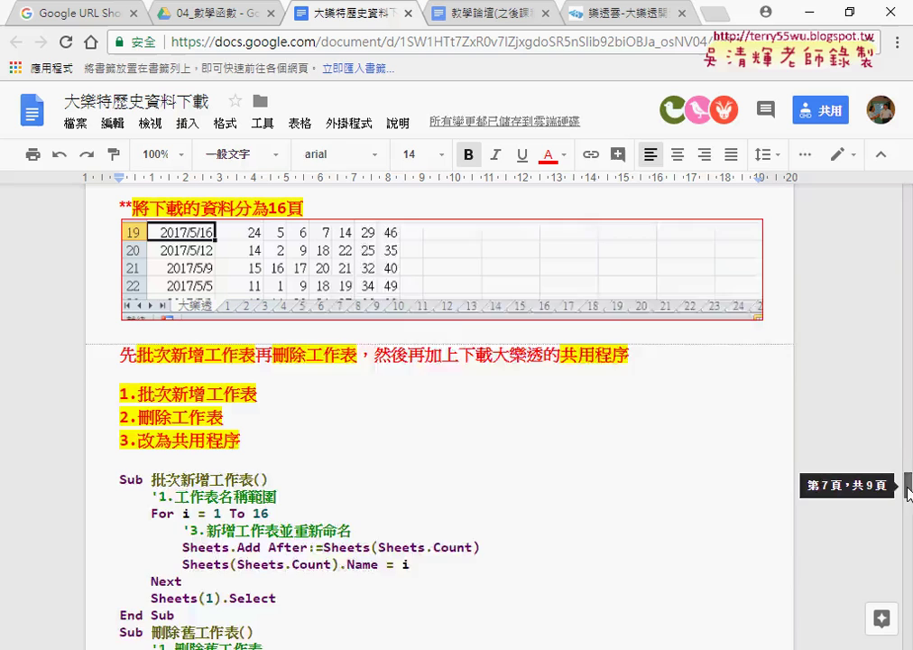
{"action": "left_click", "coordinate": [252, 237]}
{"action": "left_click_drag", "start_coordinate": [203, 236], "coordinate": [301, 237]}
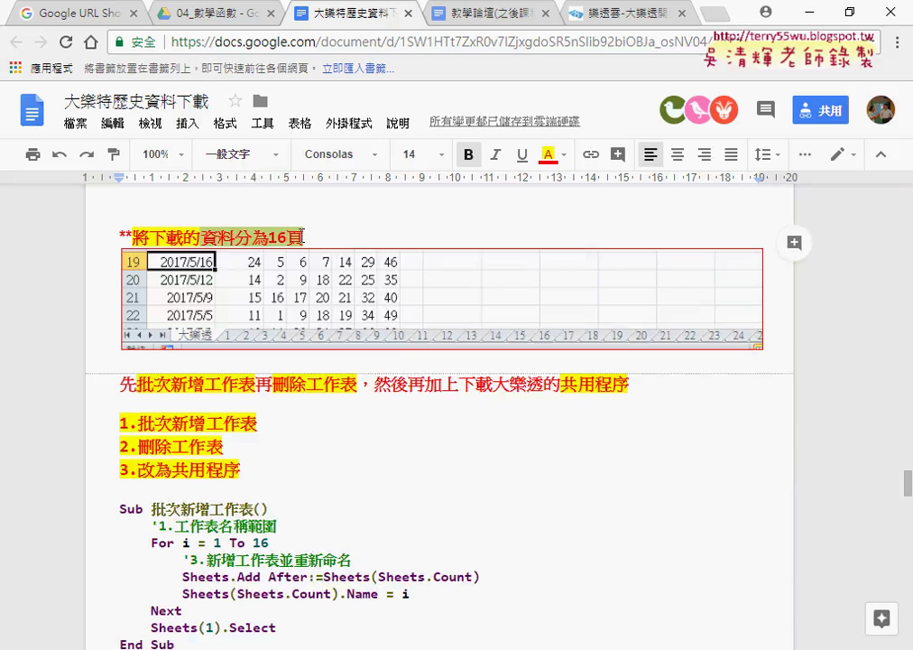
{"action": "left_click", "coordinate": [382, 426]}
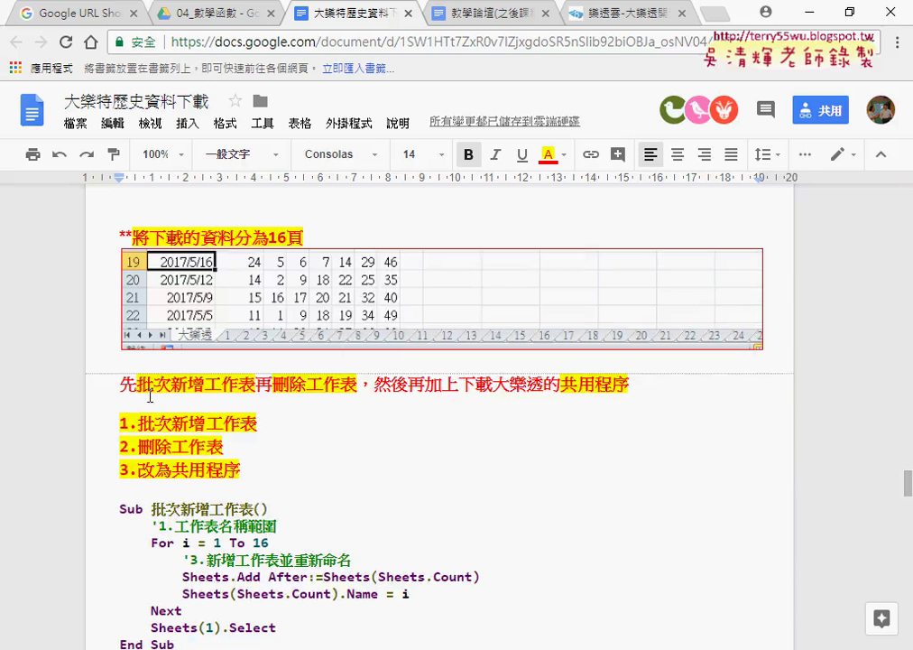
{"action": "left_click_drag", "start_coordinate": [136, 386], "coordinate": [256, 388]}
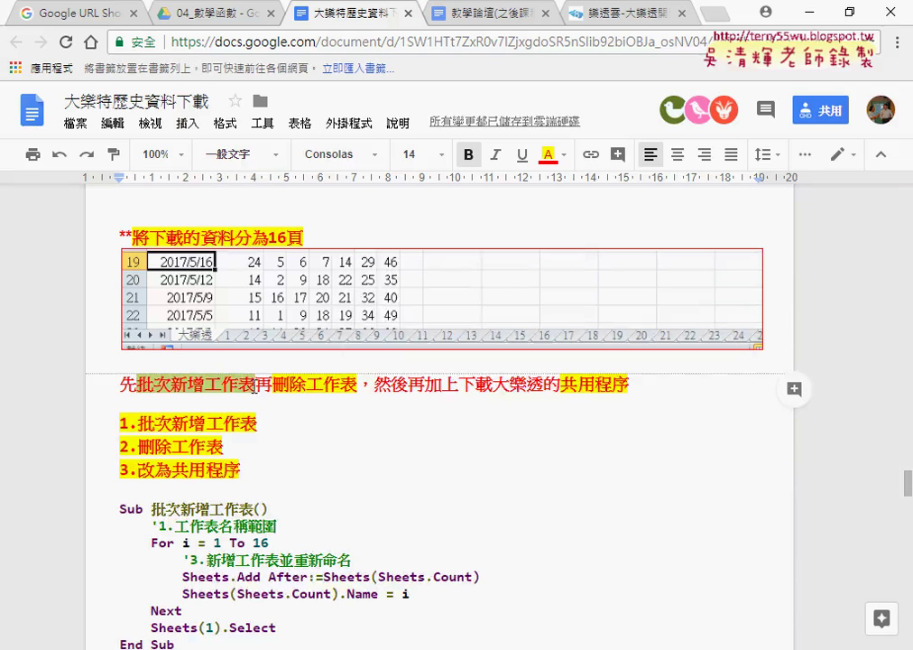
{"action": "left_click_drag", "start_coordinate": [273, 386], "coordinate": [358, 386]}
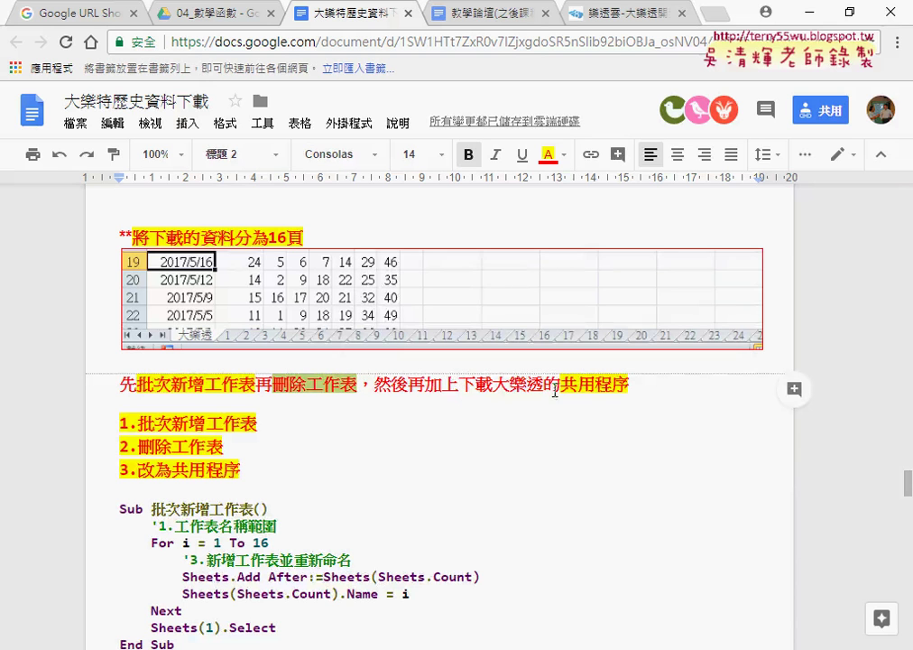
{"action": "left_click_drag", "start_coordinate": [561, 385], "coordinate": [629, 385]}
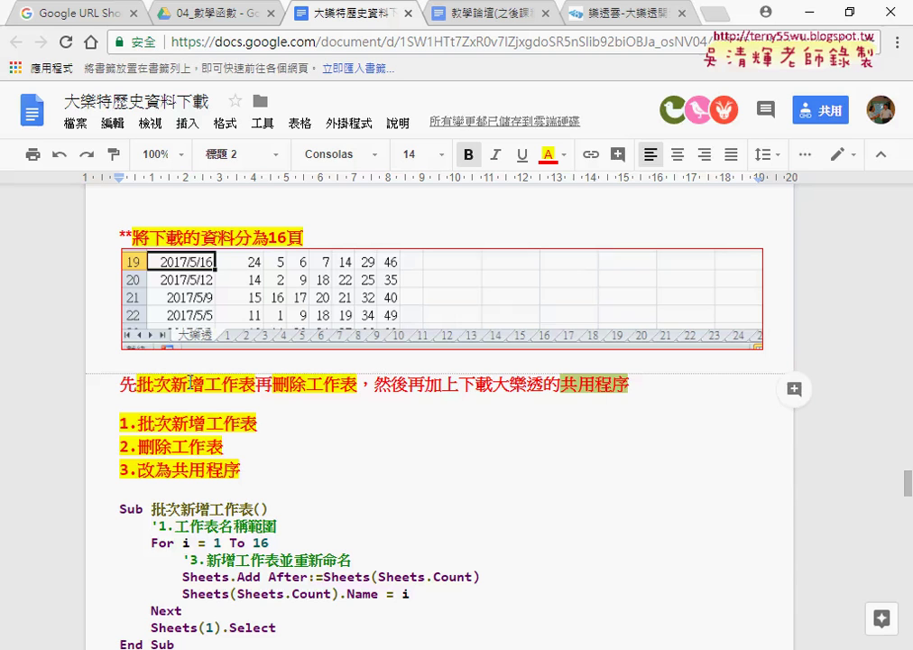
{"action": "left_click", "coordinate": [261, 431]}
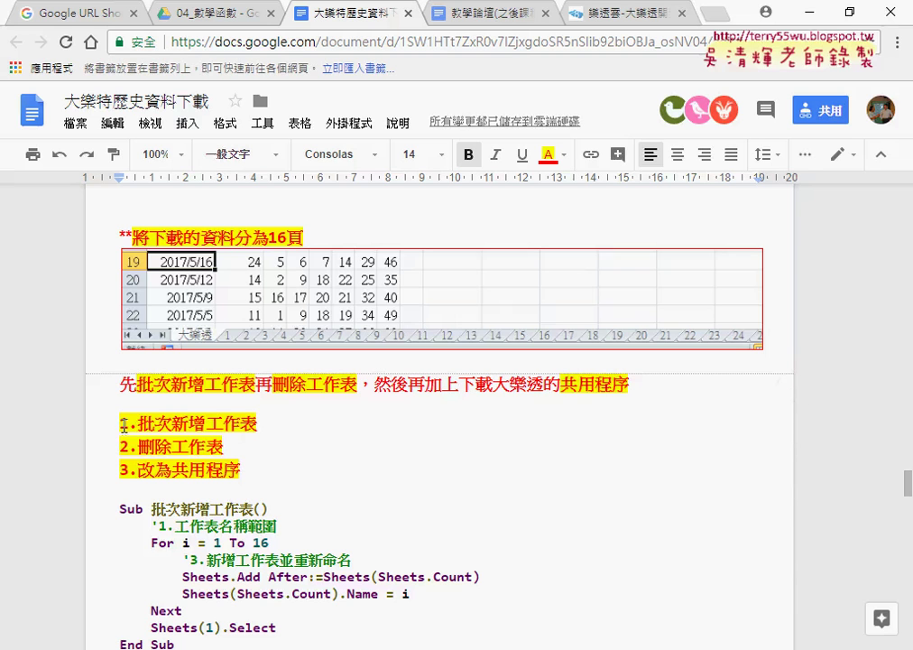
{"action": "left_click_drag", "start_coordinate": [120, 423], "coordinate": [259, 423]}
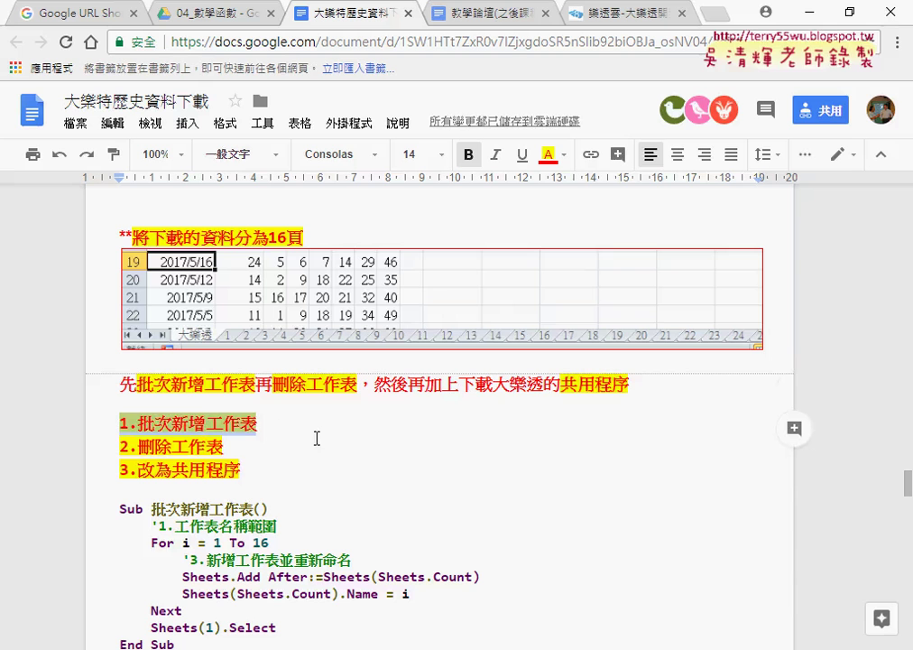
{"action": "scroll", "coordinate": [298, 432], "scroll_direction": "down", "scroll_amount": 3}
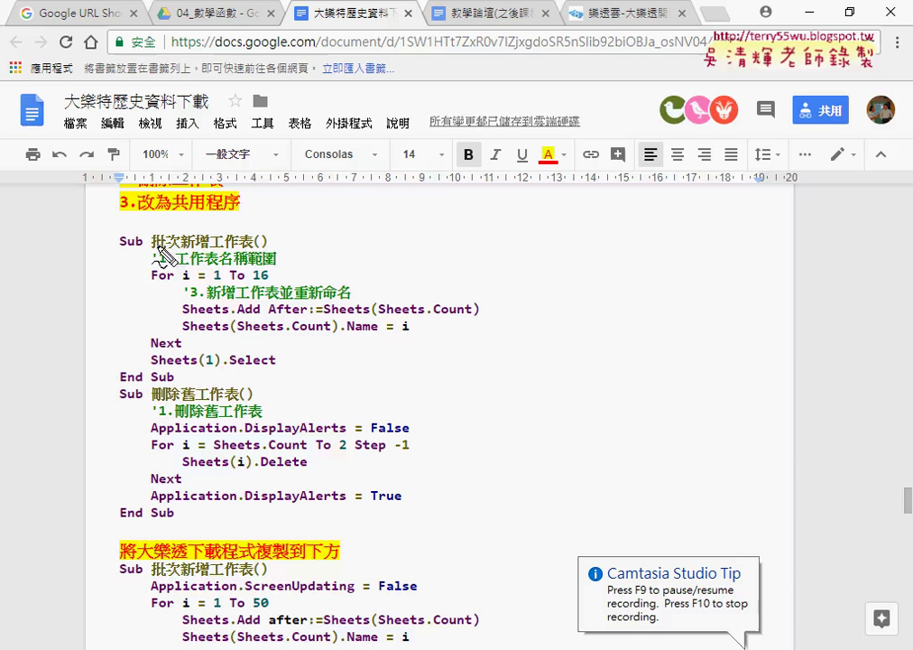
{"action": "mouse_move", "coordinate": [120, 248]}
{"action": "left_mouse_down"}
{"action": "mouse_move", "coordinate": [137, 250]}
{"action": "mouse_move", "coordinate": [165, 280]}
{"action": "mouse_move", "coordinate": [268, 281]}
{"action": "left_mouse_up"}
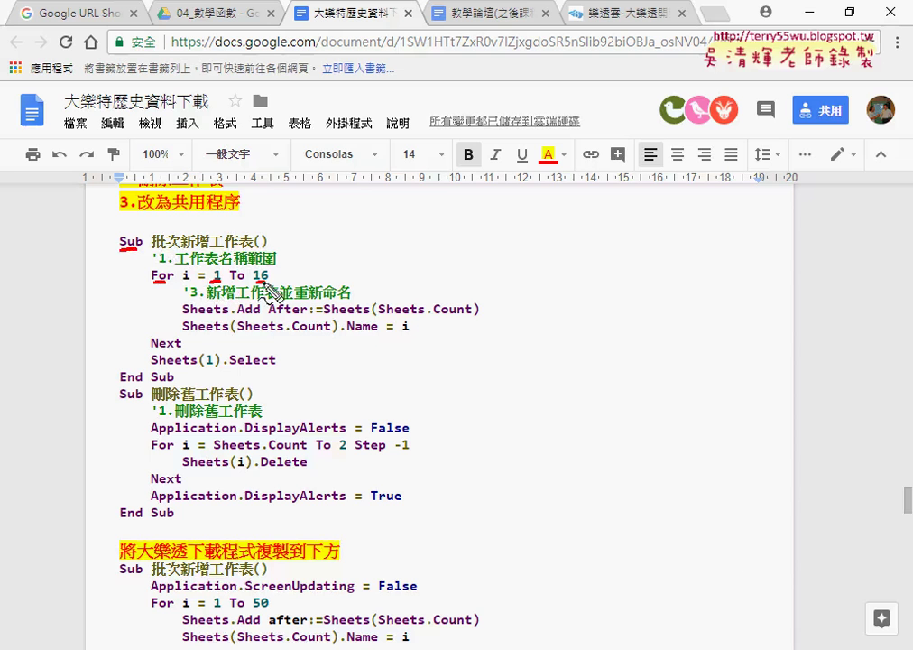
{"action": "left_click_drag", "start_coordinate": [154, 352], "coordinate": [173, 352]}
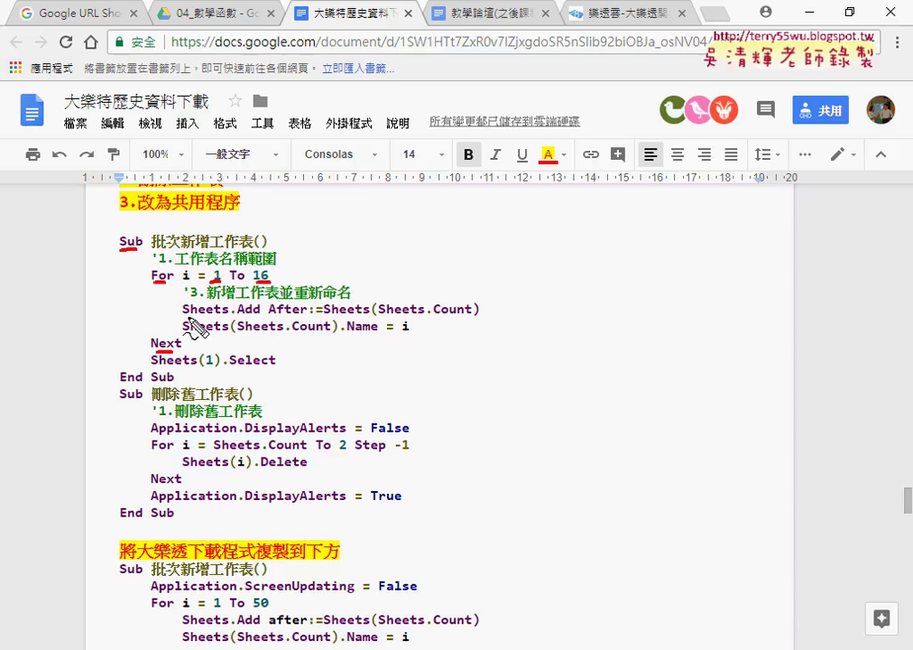
{"action": "left_click_drag", "start_coordinate": [184, 316], "coordinate": [229, 317]}
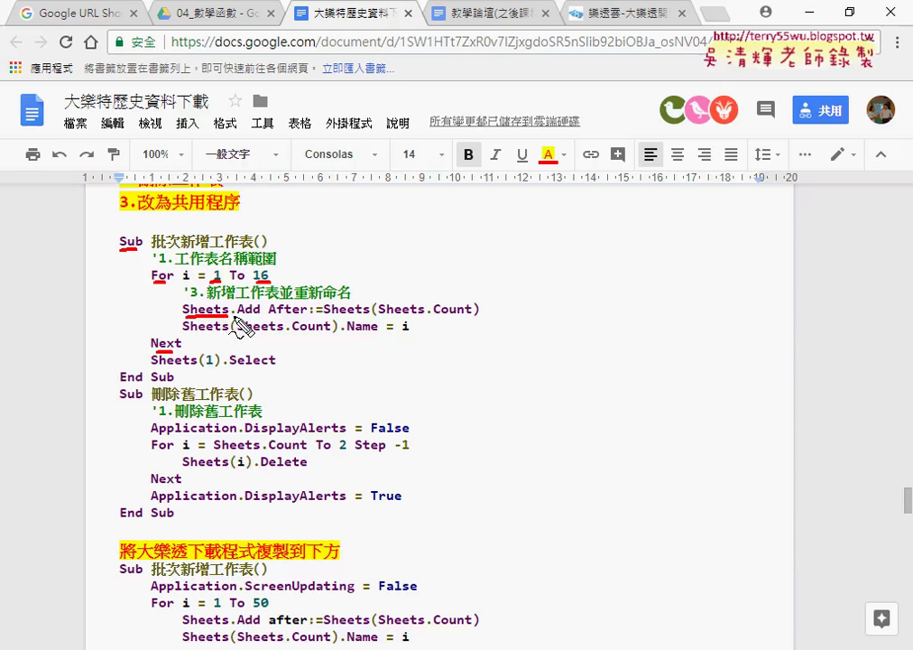
{"action": "left_click_drag", "start_coordinate": [235, 318], "coordinate": [262, 317]}
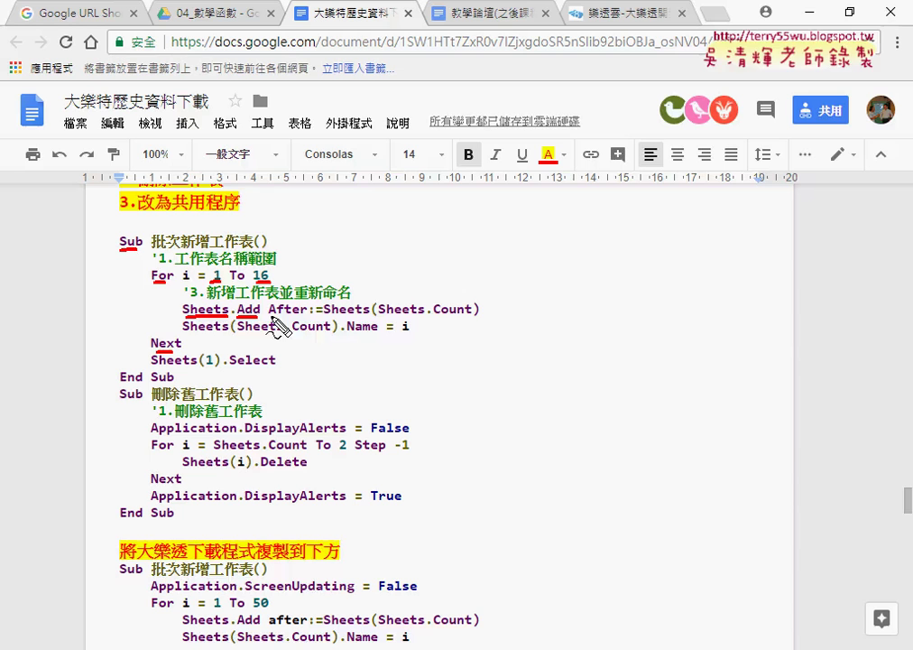
{"action": "left_click_drag", "start_coordinate": [270, 316], "coordinate": [314, 316]}
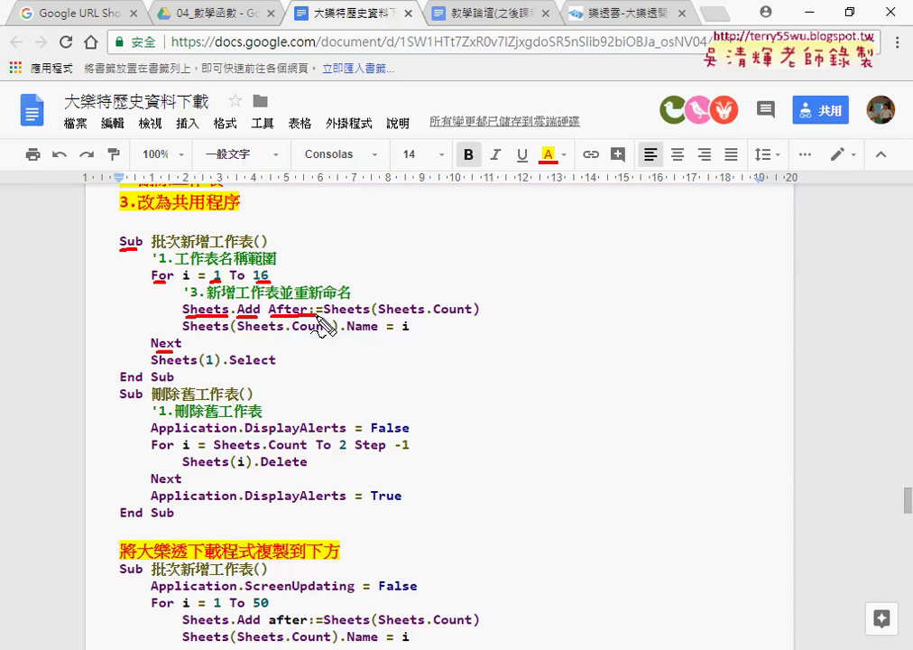
{"action": "left_click_drag", "start_coordinate": [320, 317], "coordinate": [370, 318]}
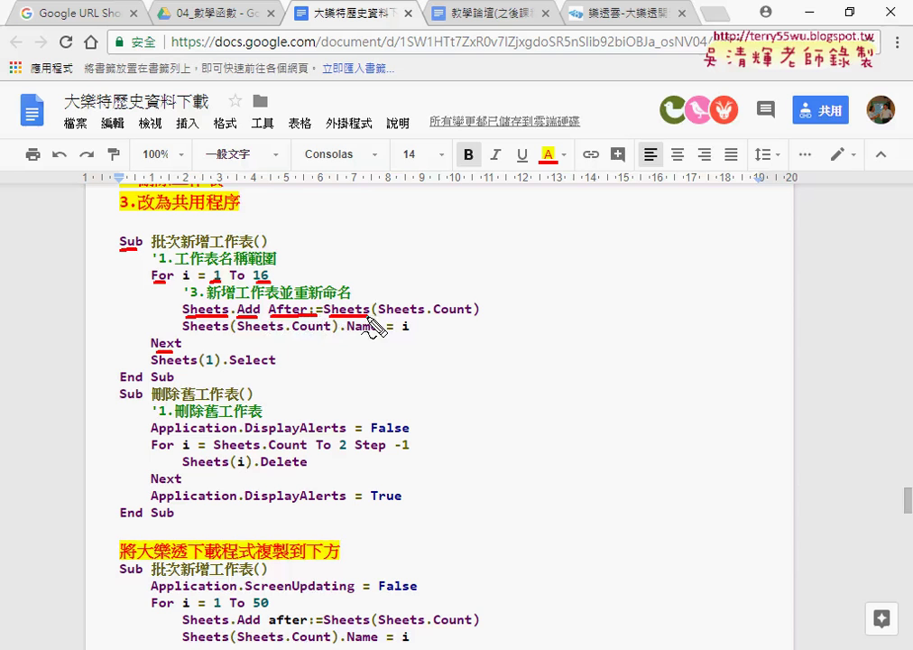
{"action": "left_click_drag", "start_coordinate": [379, 316], "coordinate": [469, 318]}
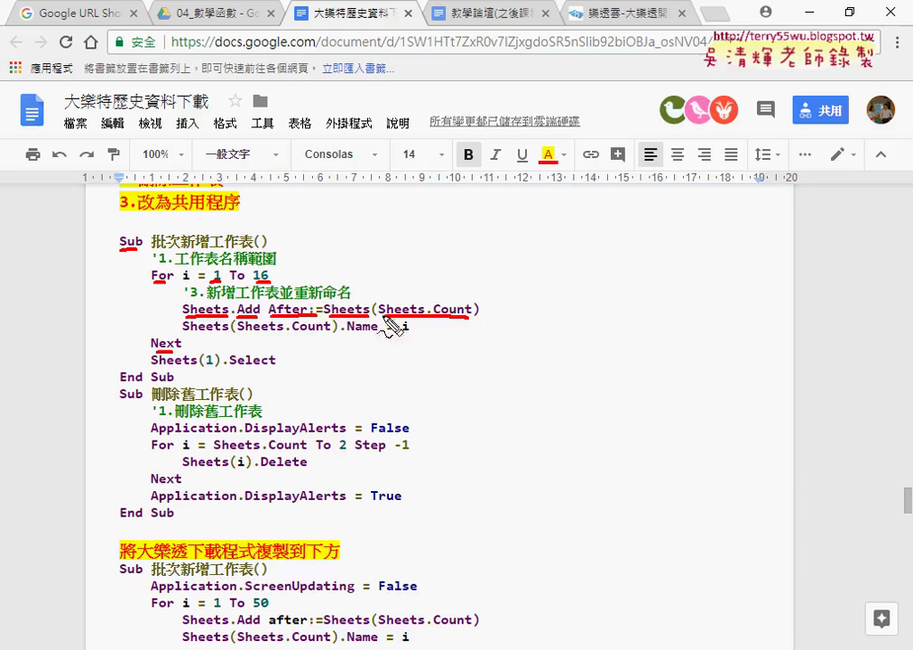
{"action": "left_click_drag", "start_coordinate": [190, 332], "coordinate": [228, 333]}
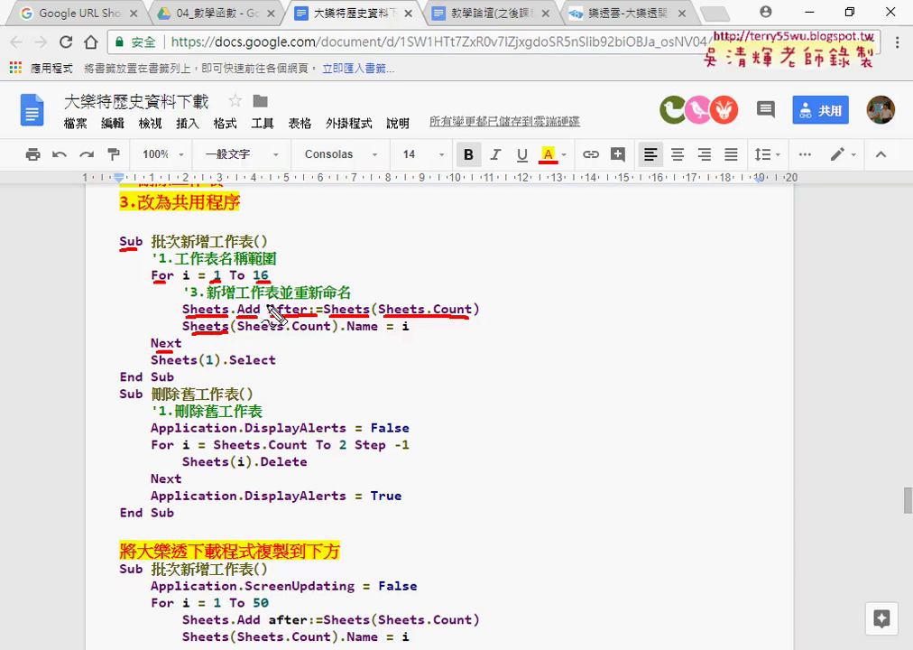
{"action": "mouse_move", "coordinate": [241, 307]}
{"action": "left_mouse_down"}
{"action": "mouse_move", "coordinate": [331, 333]}
{"action": "mouse_move", "coordinate": [401, 334]}
{"action": "left_mouse_up"}
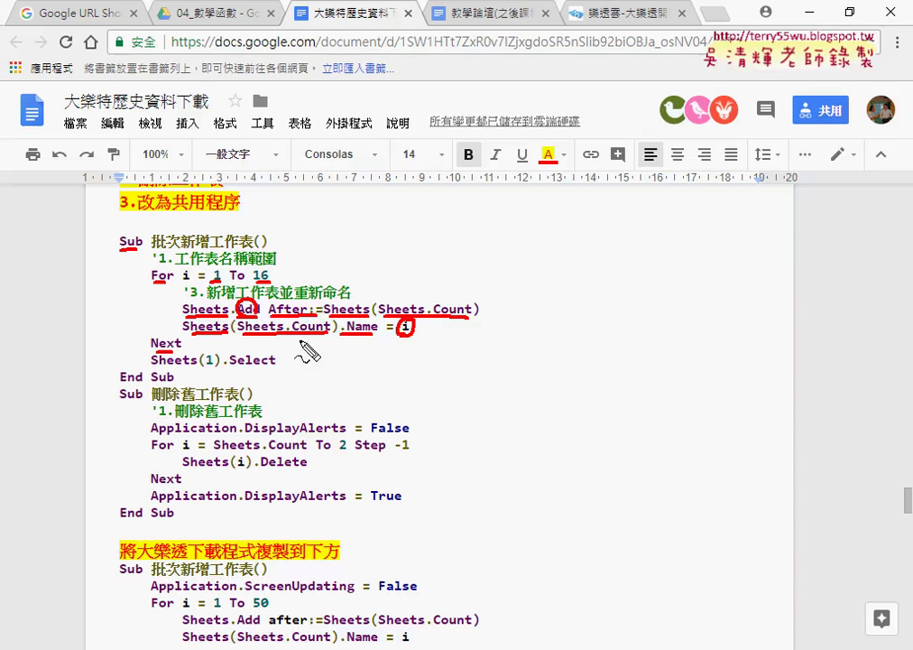
{"action": "key", "text": "Escape"}
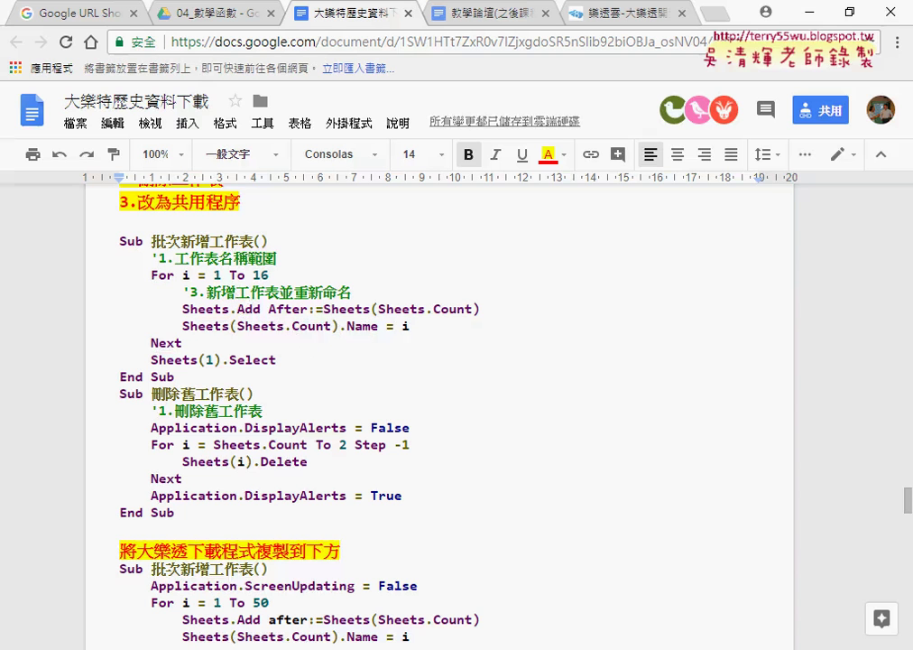
Open the VBA editor, close the other code windows, and open Module1
{"action": "left_click", "coordinate": [419, 623]}
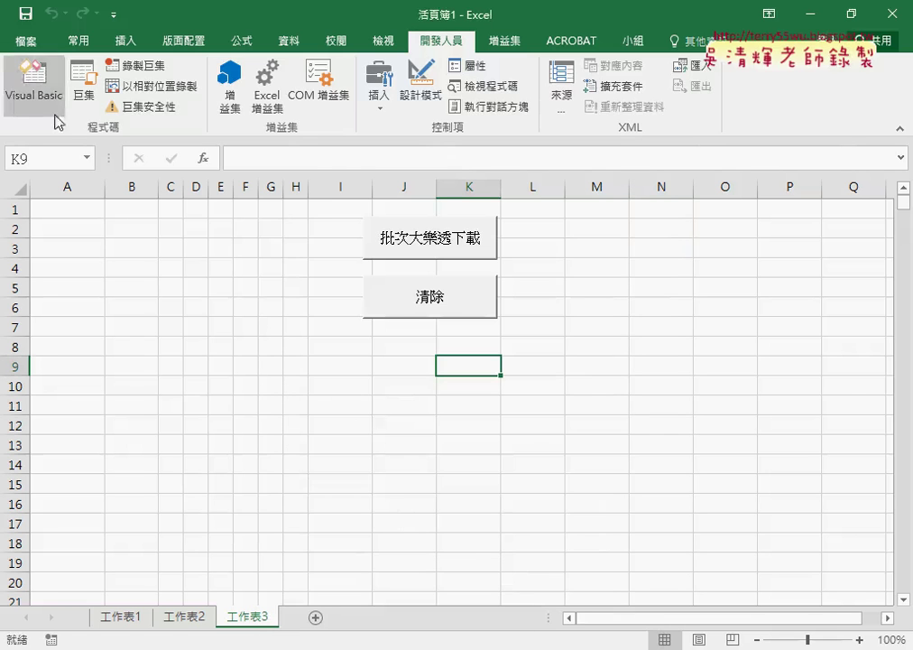
{"action": "left_click", "coordinate": [36, 80]}
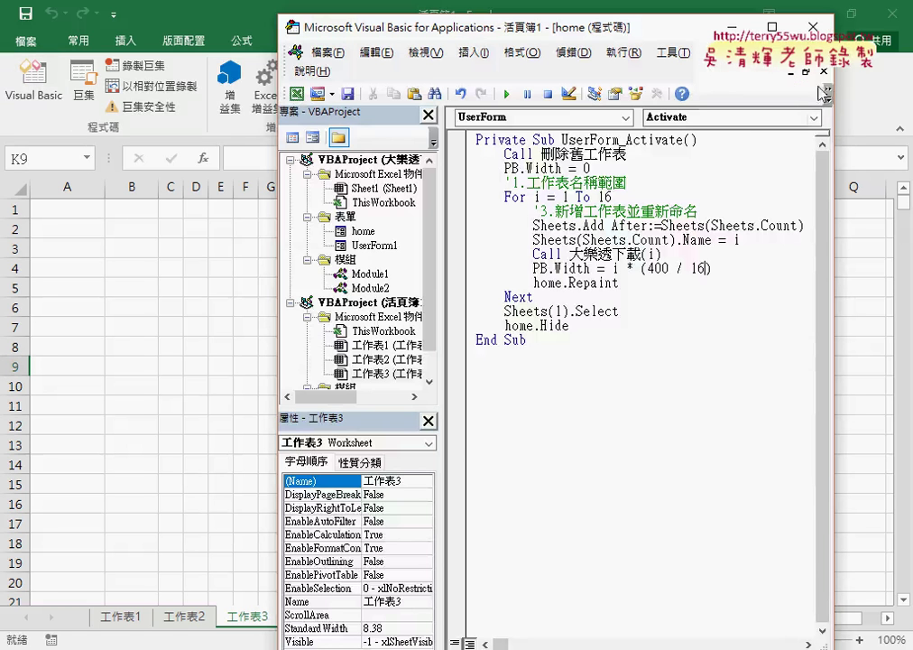
{"action": "left_click", "coordinate": [823, 73]}
{"action": "left_click", "coordinate": [823, 72]}
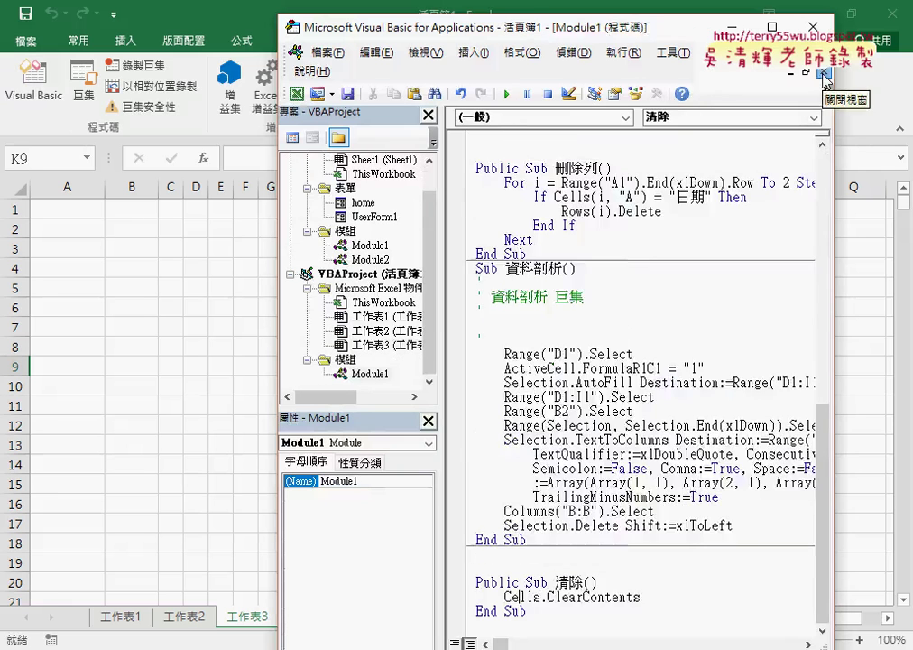
{"action": "left_click", "coordinate": [823, 72]}
{"action": "left_click", "coordinate": [370, 373]}
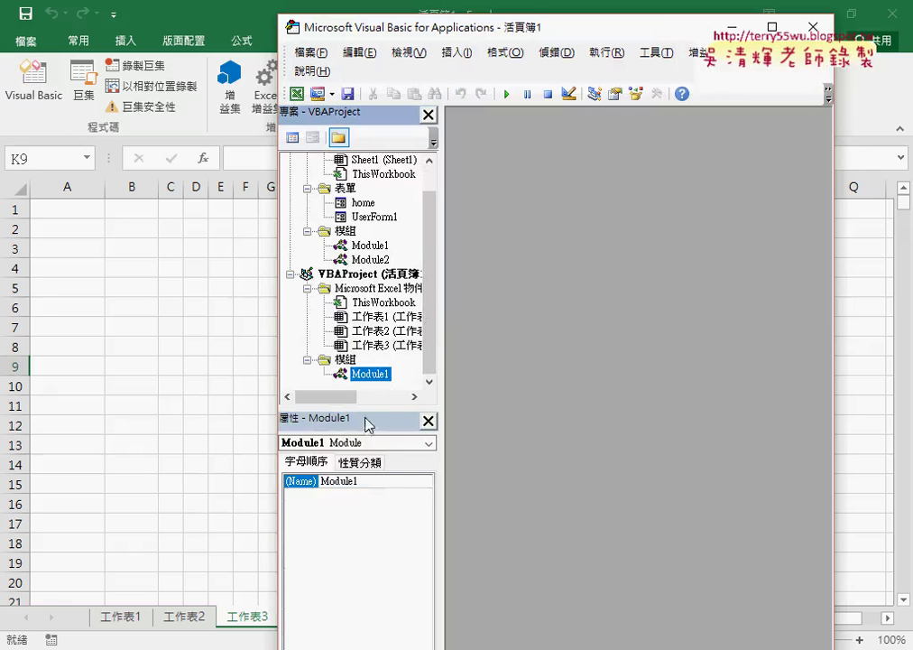
{"action": "left_click_drag", "start_coordinate": [367, 410], "coordinate": [368, 454]}
{"action": "double_click", "coordinate": [370, 402]}
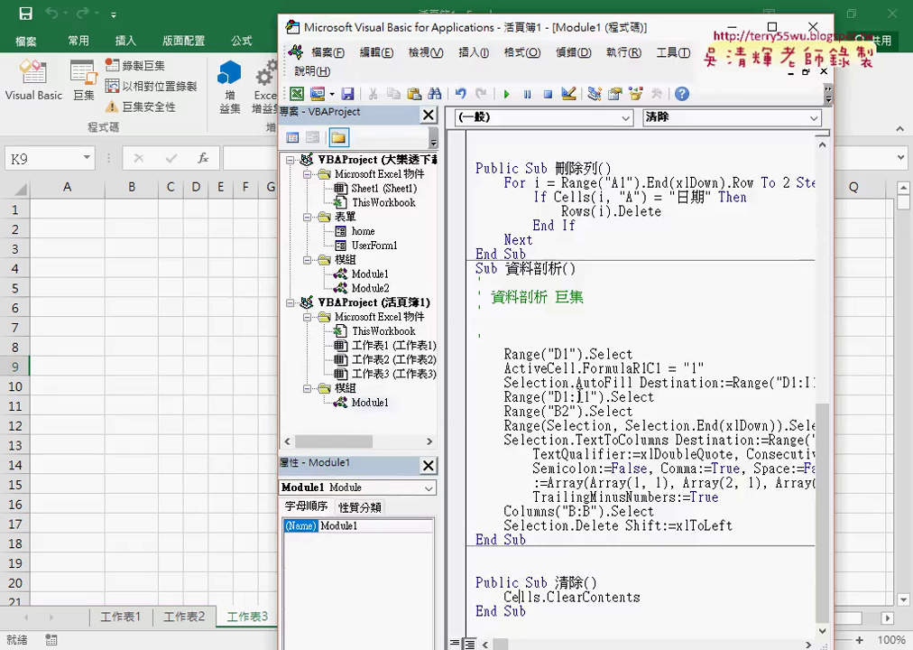
Ready the empty line below 清除, then select the 批次新增工作表 macro in the notes
{"action": "left_click", "coordinate": [508, 548]}
{"action": "scroll", "coordinate": [512, 550], "scroll_direction": "up", "scroll_amount": 1}
{"action": "left_click", "coordinate": [494, 626]}
{"action": "type", "text": "清除"}
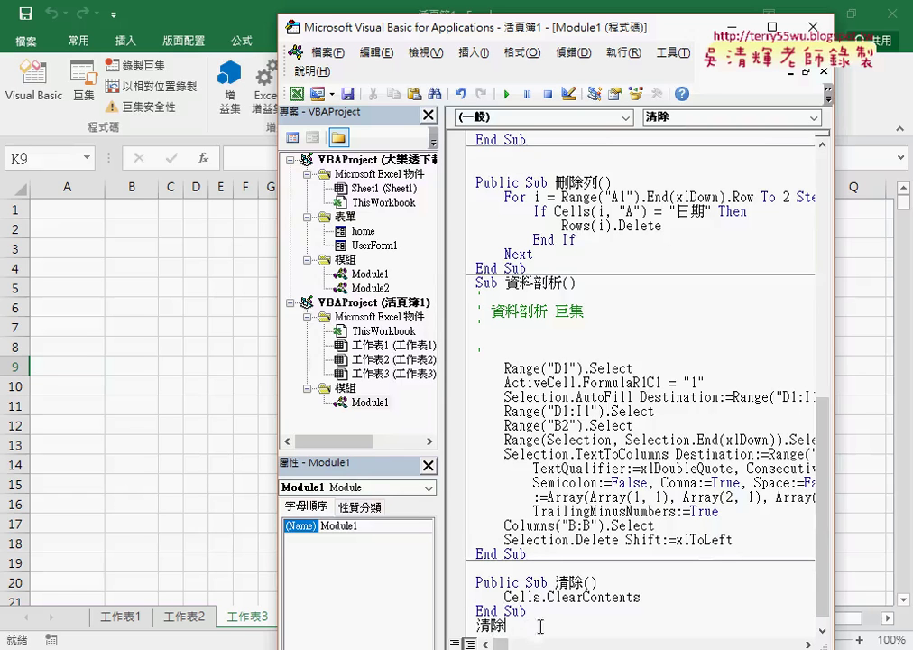
{"action": "left_click_drag", "start_coordinate": [529, 624], "coordinate": [465, 636]}
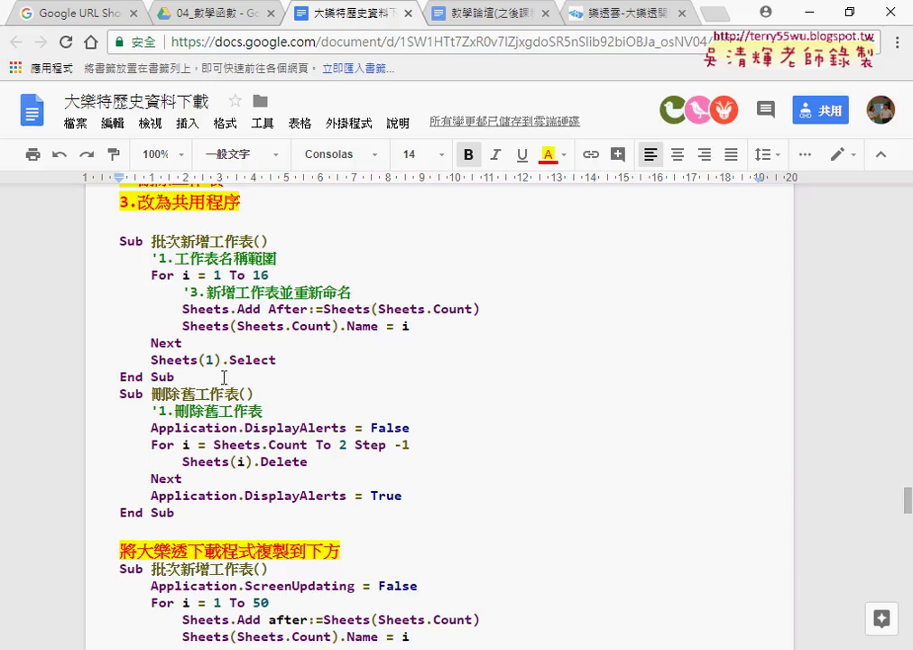
{"action": "mouse_move", "coordinate": [119, 241]}
{"action": "left_mouse_down"}
{"action": "mouse_move", "coordinate": [223, 279]}
{"action": "mouse_move", "coordinate": [261, 375]}
{"action": "left_mouse_up"}
{"action": "key", "text": "ctrl+c"}
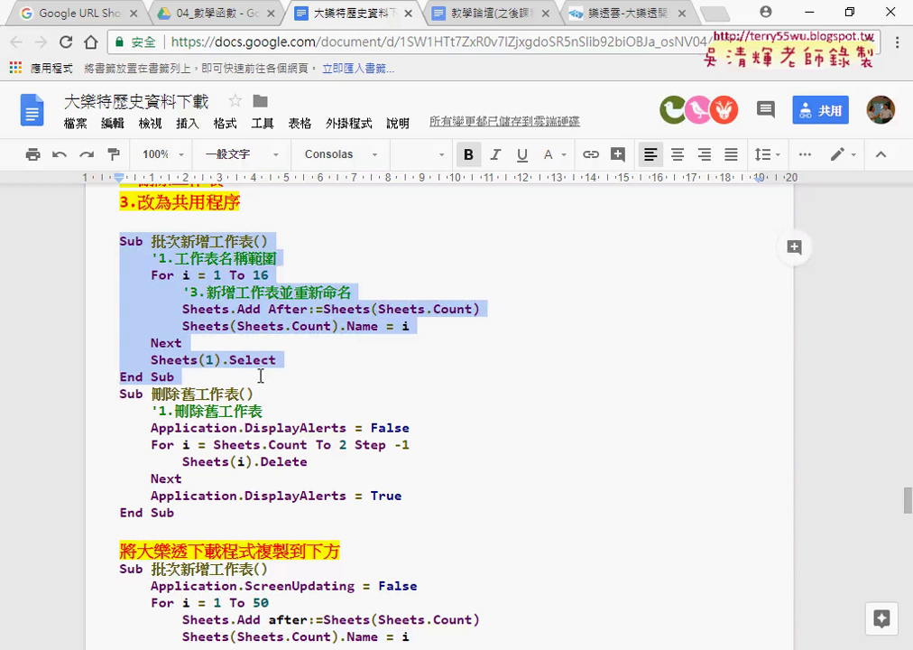
{"action": "key", "text": "alt+Tab"}
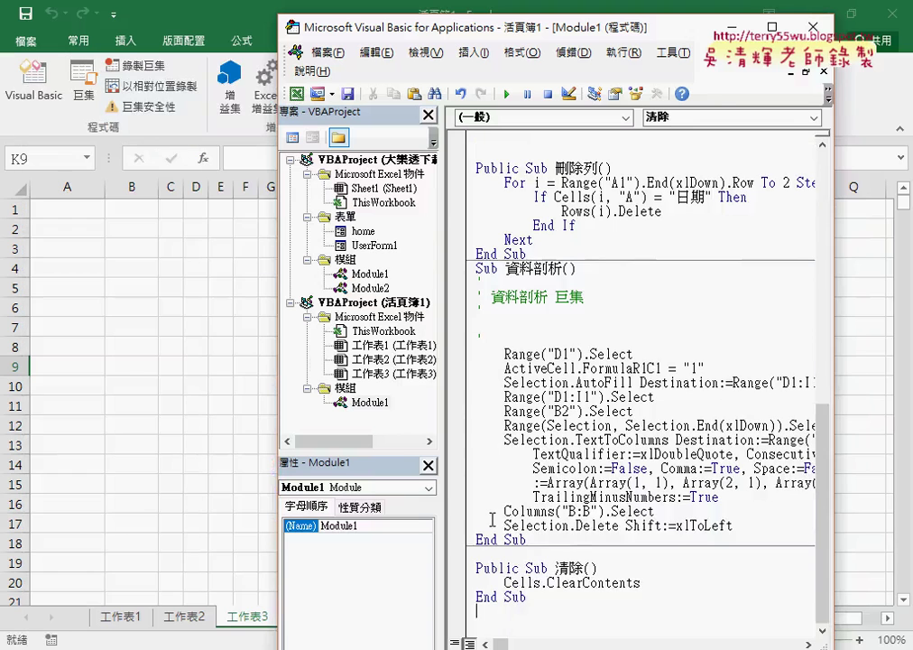
Paste the 批次新增工作表 macro below the 清除 macro's End Sub in Module1
{"action": "key", "text": "ctrl+v"}
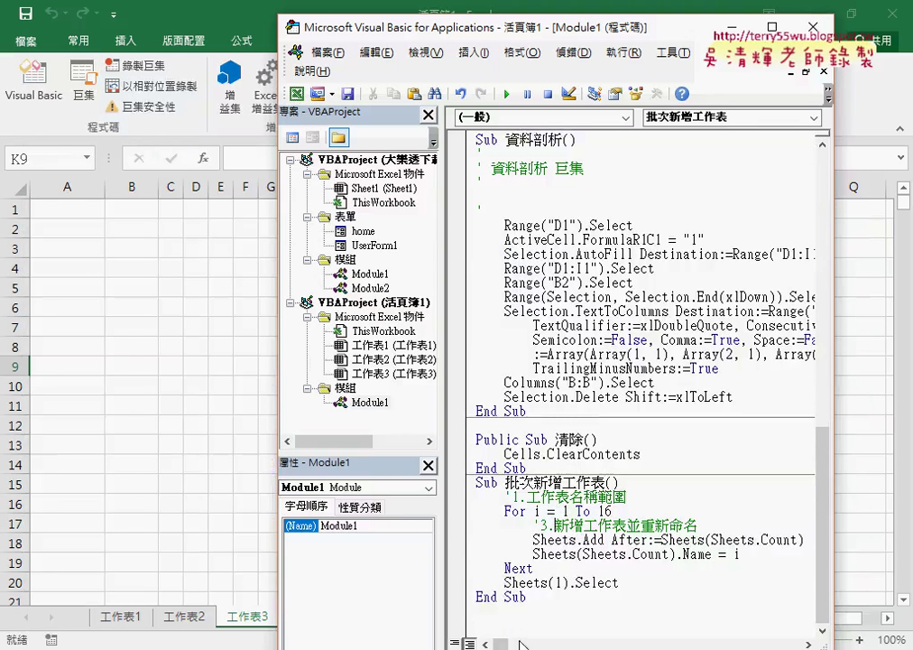
{"action": "mouse_move", "coordinate": [543, 27]}
{"action": "left_mouse_down"}
{"action": "mouse_move", "coordinate": [544, 61]}
{"action": "mouse_move", "coordinate": [540, 28]}
{"action": "left_mouse_up"}
{"action": "scroll", "coordinate": [554, 477], "scroll_direction": "down", "scroll_amount": 1}
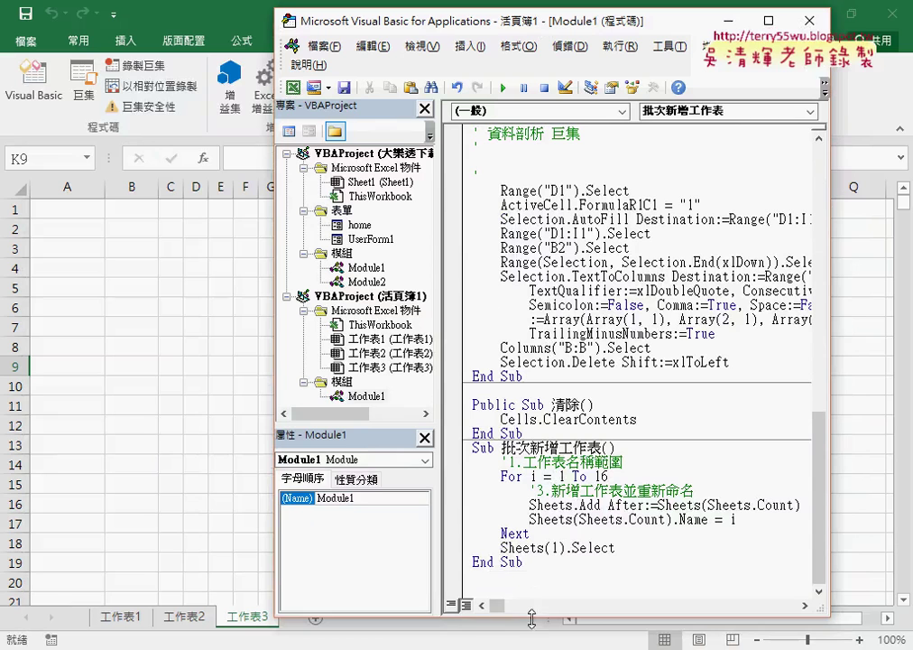
Step through the macro with F8 until the first new sheet is named 1
{"action": "left_click_drag", "start_coordinate": [532, 618], "coordinate": [533, 593]}
{"action": "key", "text": "F8"}
{"action": "key", "text": "F8"}
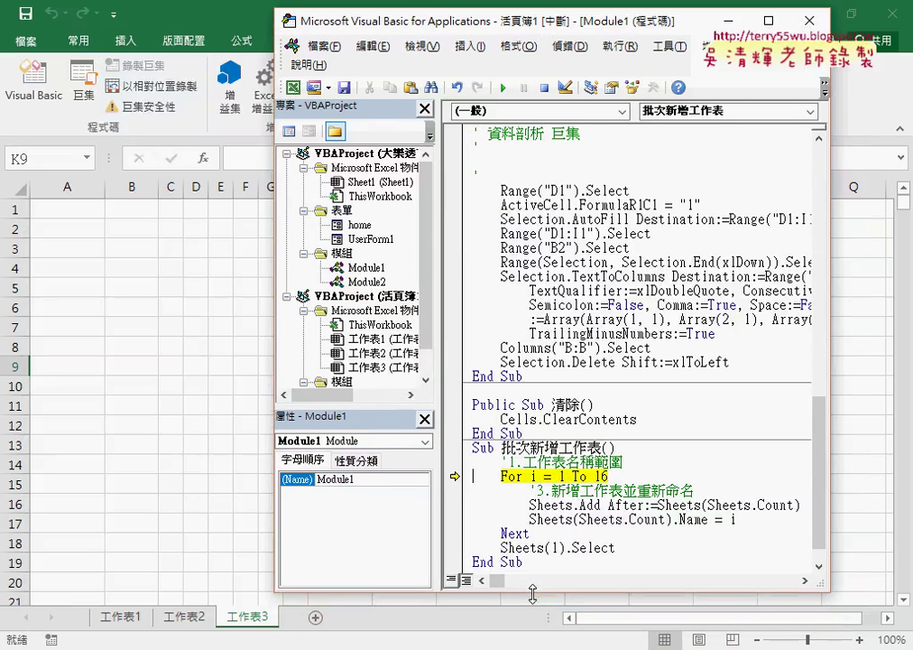
{"action": "key", "text": "F8"}
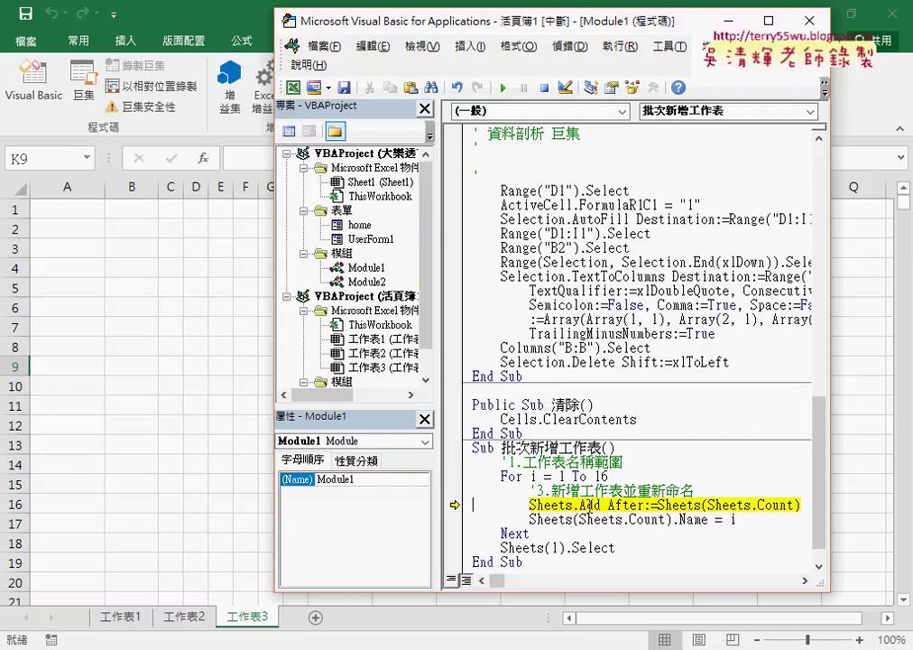
{"action": "key", "text": "F8"}
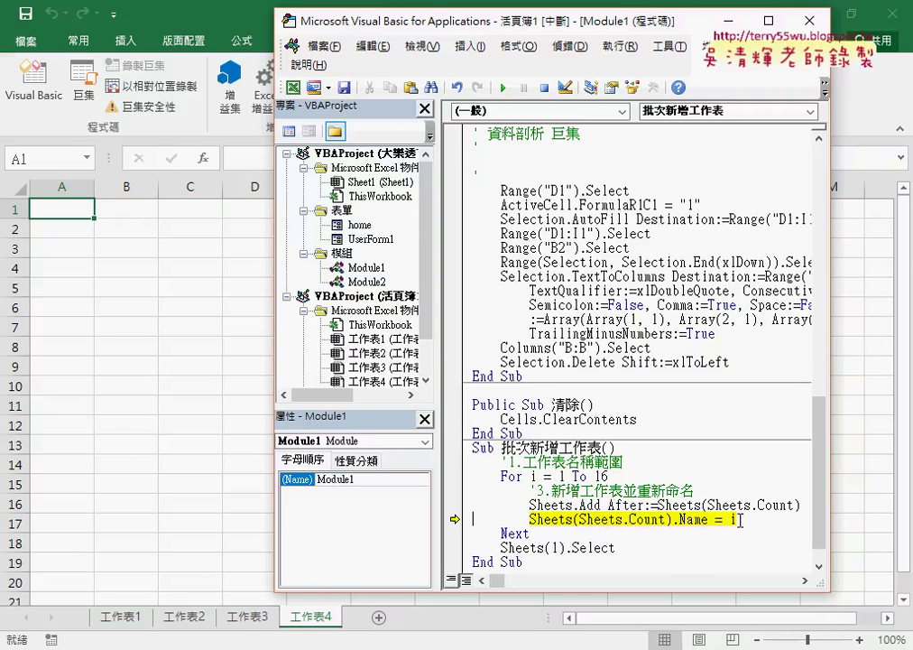
{"action": "key", "text": "F8"}
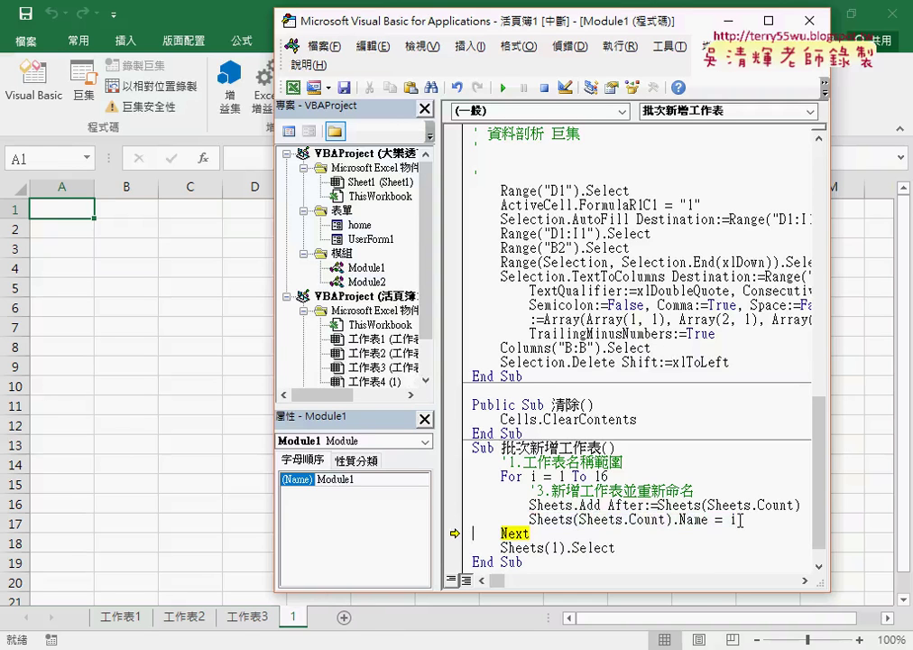
{"action": "left_click_drag", "start_coordinate": [299, 636], "coordinate": [310, 623]}
{"action": "mouse_move", "coordinate": [357, 535]}
{"action": "left_mouse_down"}
{"action": "mouse_move", "coordinate": [305, 603]}
{"action": "mouse_move", "coordinate": [325, 612]}
{"action": "left_mouse_up"}
{"action": "key", "text": "Escape"}
Keep stepping with F8 to create sheets 2 through 16
{"action": "key", "text": "F8"}
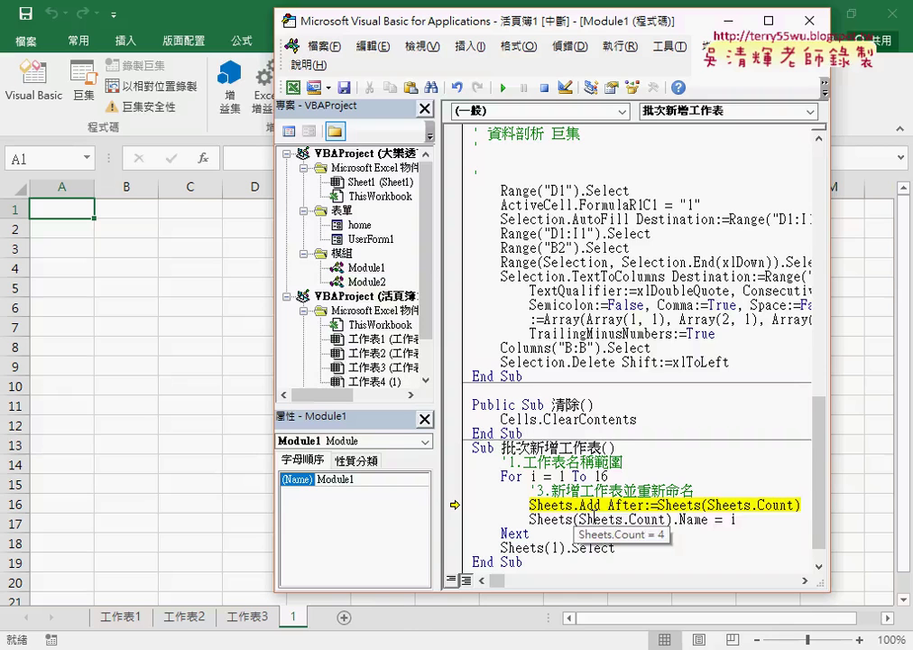
{"action": "key", "text": "F8"}
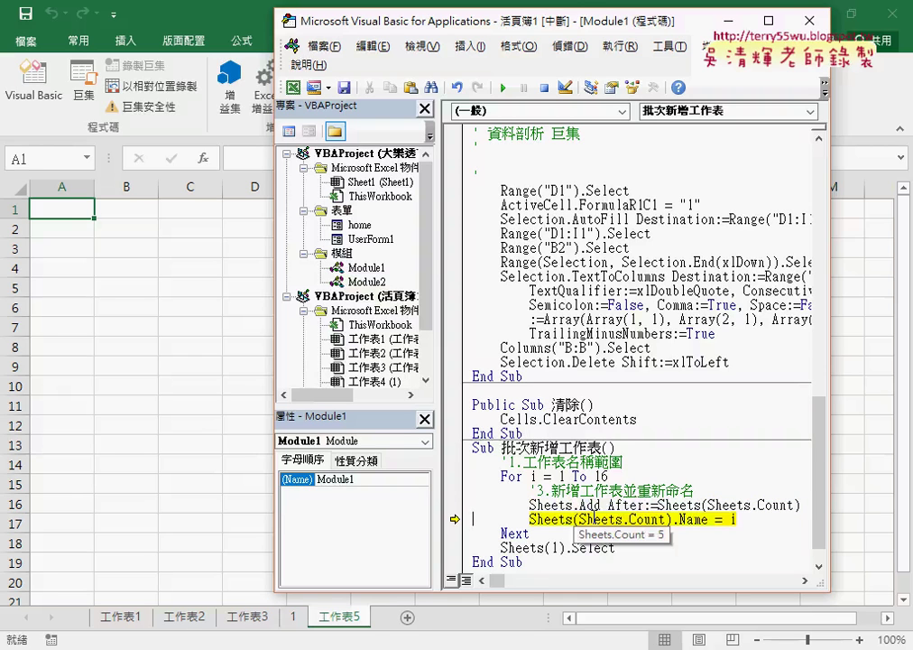
{"action": "key", "text": "F8"}
{"action": "key", "text": "F8"}
{"action": "key", "text": "F8"}
{"action": "key", "text": "F8"}
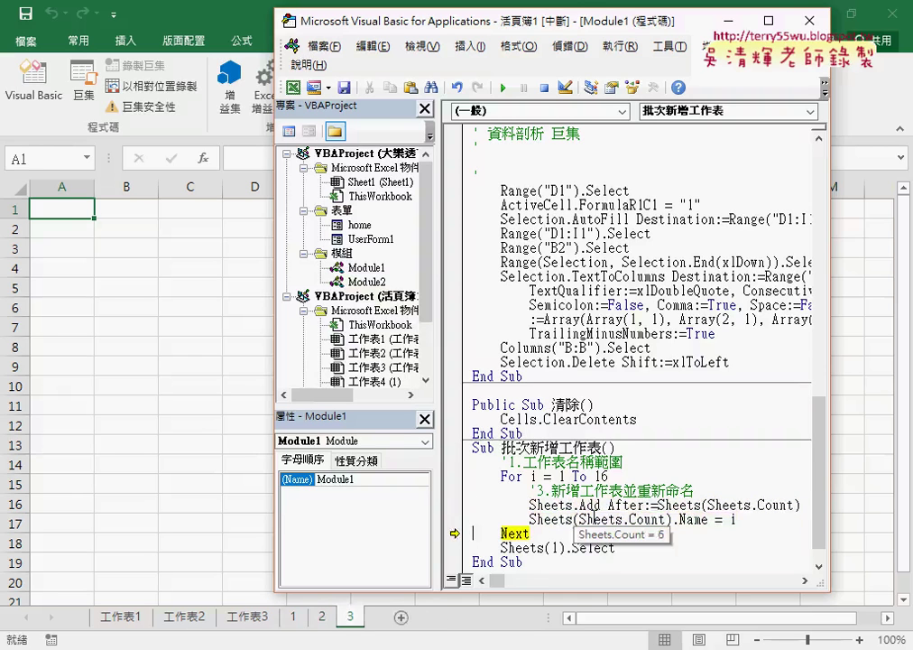
{"action": "key", "text": "F8"}
{"action": "key", "text": "F8"}
{"action": "key", "text": "F8"}
{"action": "key", "text": "F8"}
{"action": "key", "text": "F8"}
{"action": "key", "text": "F8"}
{"action": "key", "text": "F8"}
{"action": "key", "text": "F8"}
{"action": "key", "text": "F8"}
{"action": "key", "text": "F8"}
{"action": "key", "text": "F8"}
{"action": "key", "text": "F8"}
{"action": "key", "text": "F8"}
{"action": "key", "text": "F8"}
{"action": "key", "text": "F8"}
{"action": "key", "text": "F8"}
{"action": "key", "text": "F8"}
{"action": "key", "text": "F8"}
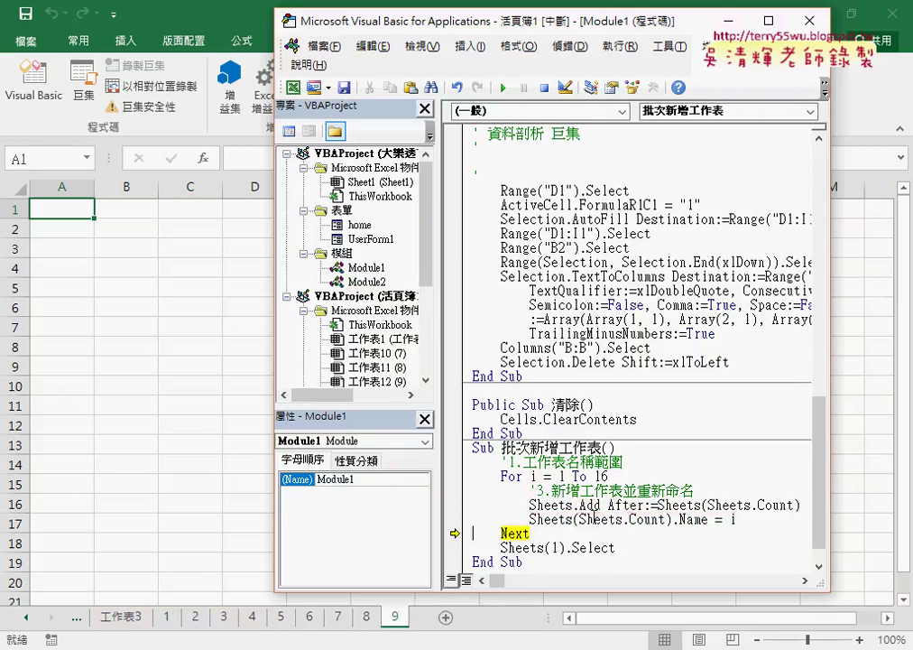
{"action": "key", "text": "F8"}
{"action": "key", "text": "F8"}
{"action": "key", "text": "F8"}
{"action": "key", "text": "F8"}
{"action": "key", "text": "F8"}
{"action": "key", "text": "F8"}
{"action": "key", "text": "F8"}
{"action": "key", "text": "F8"}
{"action": "key", "text": "F8"}
{"action": "key", "text": "F8"}
{"action": "key", "text": "F8"}
{"action": "key", "text": "F8"}
{"action": "key", "text": "F8"}
{"action": "key", "text": "F8"}
{"action": "key", "text": "F8"}
{"action": "key", "text": "F8"}
{"action": "key", "text": "F8"}
{"action": "key", "text": "F8"}
{"action": "key", "text": "F8"}
{"action": "key", "text": "F8"}
{"action": "key", "text": "F8"}
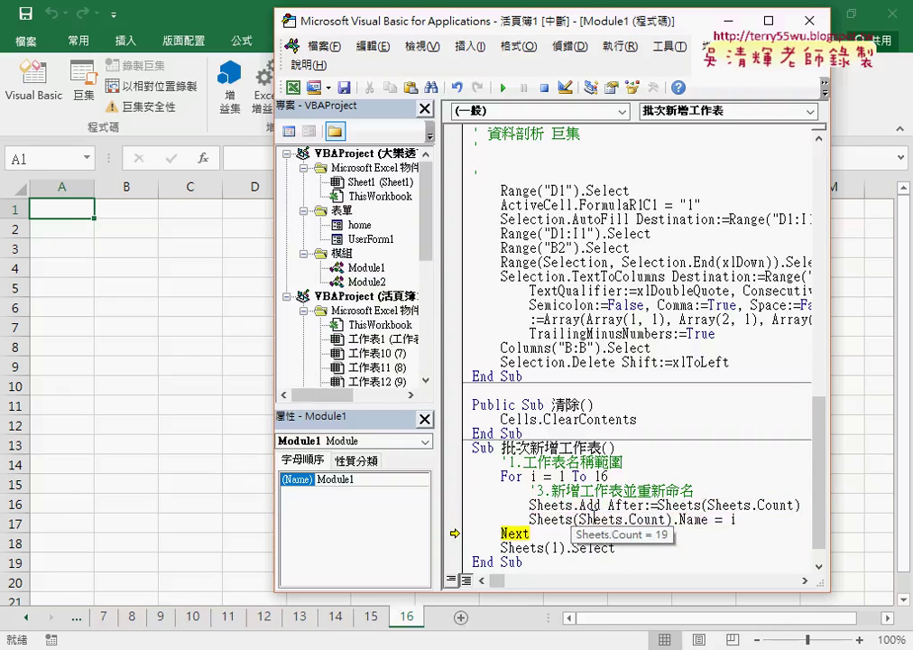
{"action": "key", "text": "F8"}
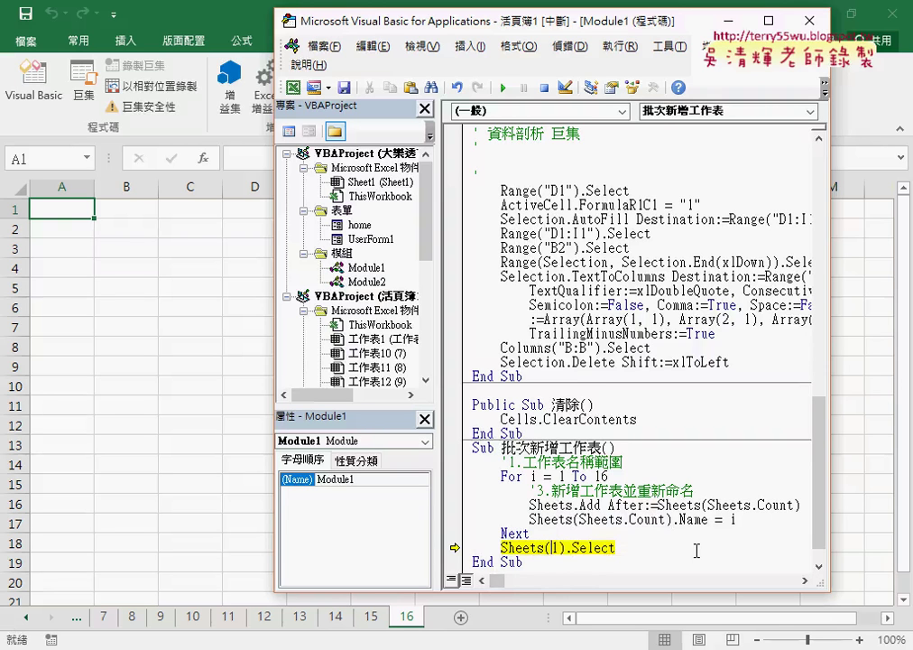
Change Sheets(1) to Sheets("1") and let the paused macro run to the end
{"action": "type", "text": "\"1"}
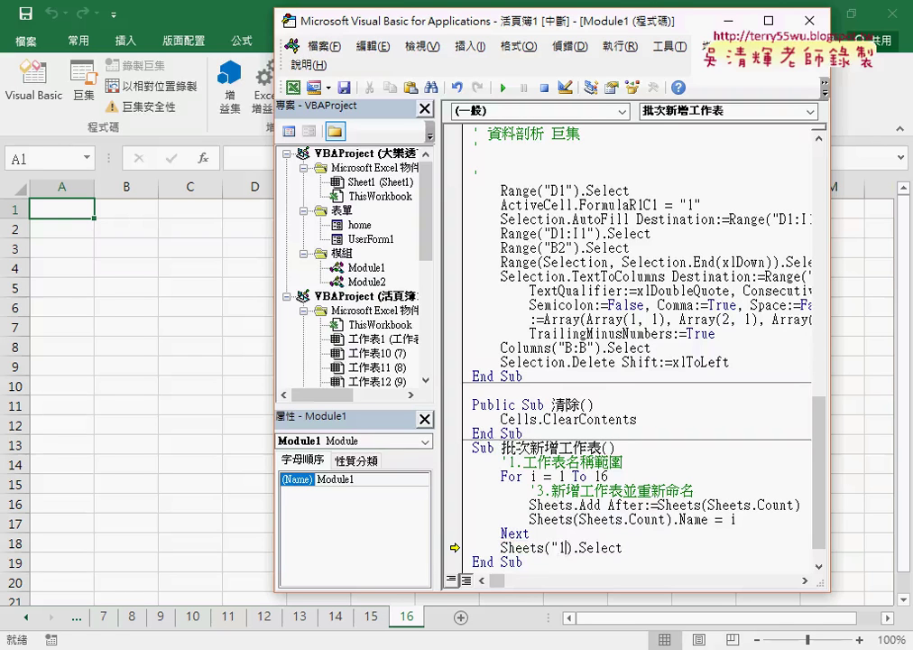
{"action": "type", "text": "\""}
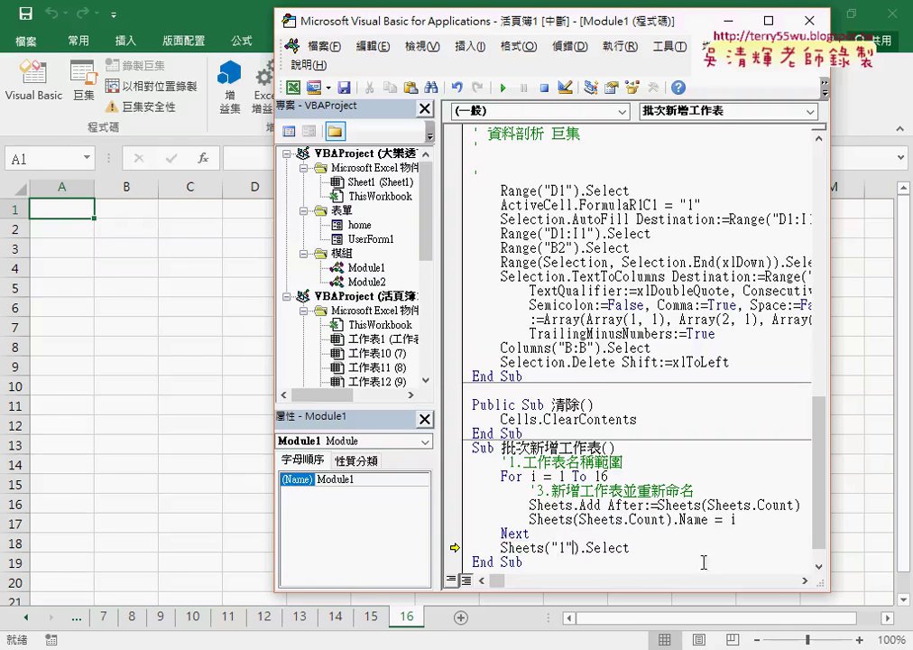
{"action": "left_click_drag", "start_coordinate": [653, 546], "coordinate": [501, 547]}
{"action": "left_click", "coordinate": [622, 546]}
{"action": "key", "text": "F8"}
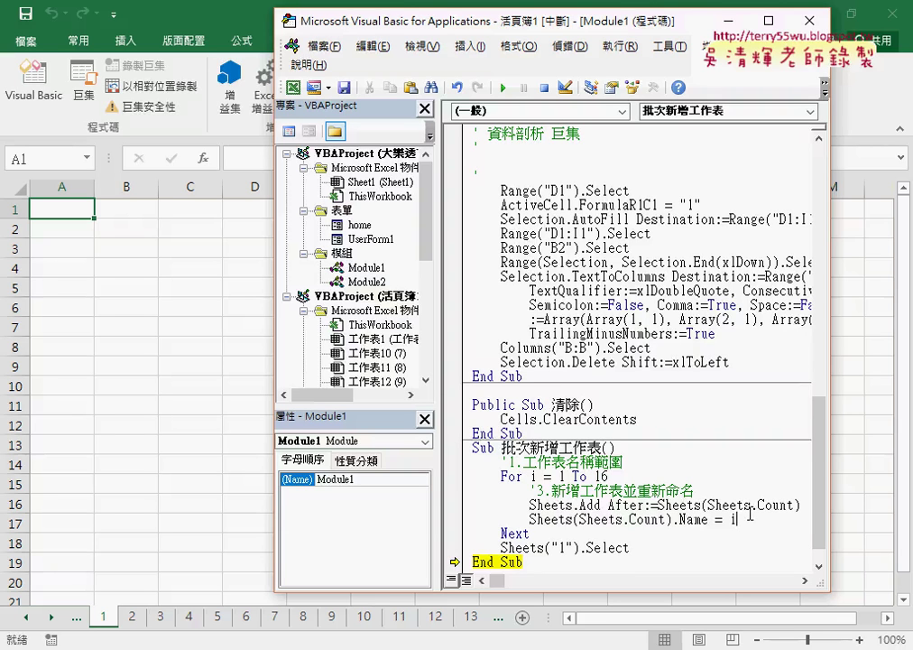
Insert a blank line after the rename line, then move up to the 批次大樂透下載 procedure
{"action": "left_click", "coordinate": [750, 513]}
{"action": "key", "text": "Return"}
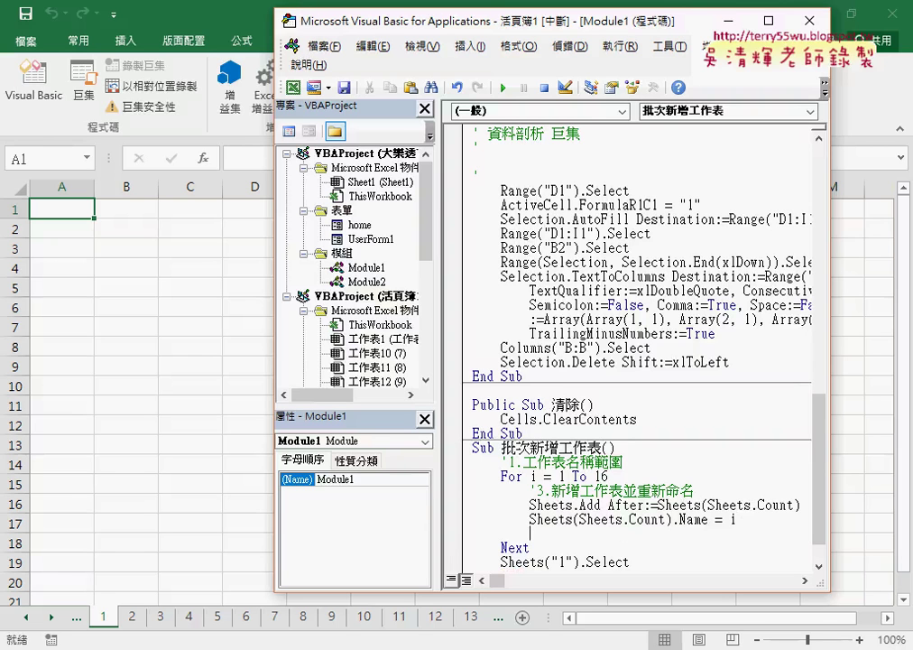
{"action": "left_click_drag", "start_coordinate": [823, 435], "coordinate": [822, 168]}
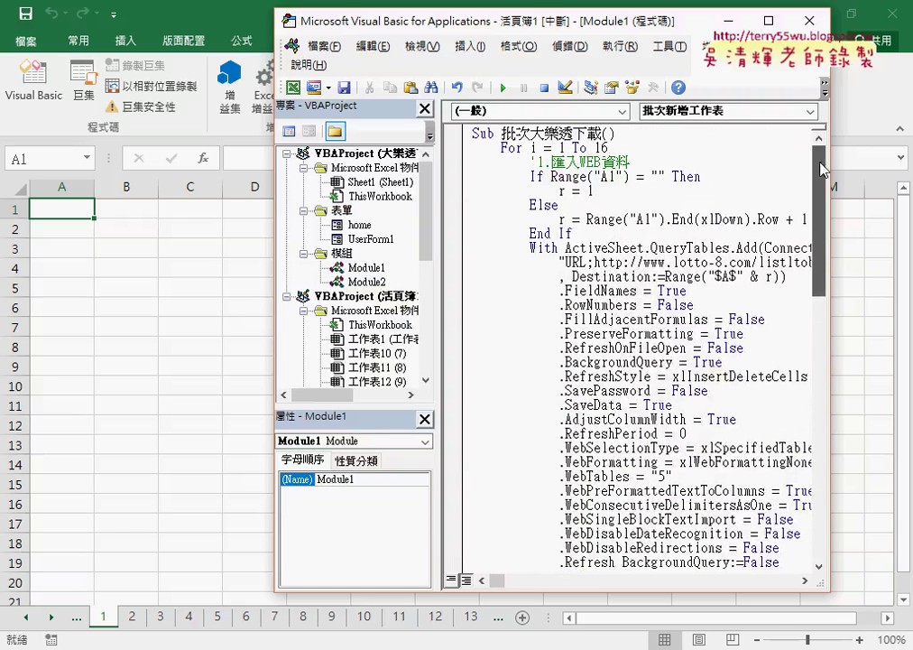
{"action": "left_click", "coordinate": [649, 176]}
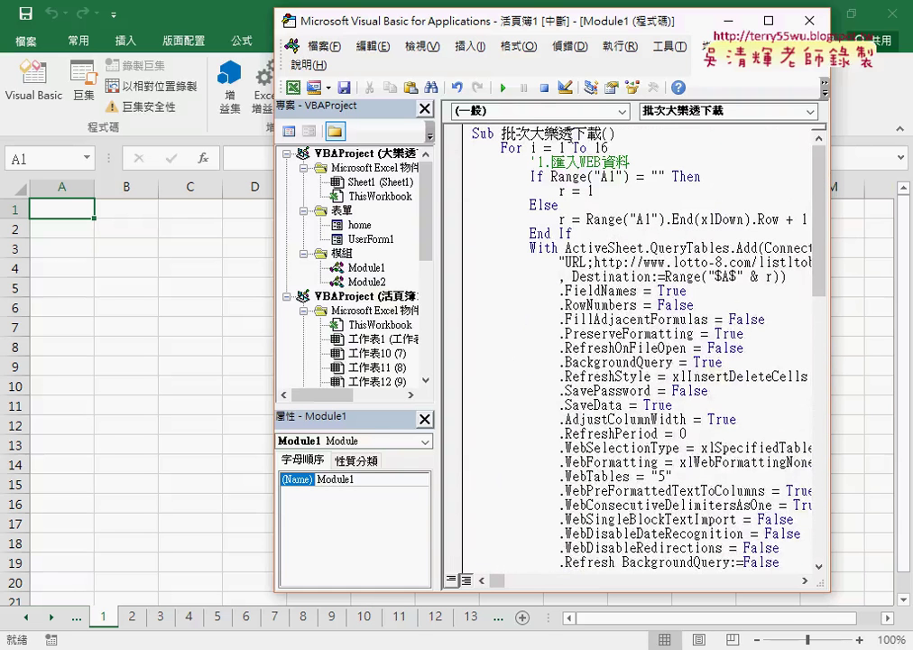
{"action": "key", "text": "Up"}
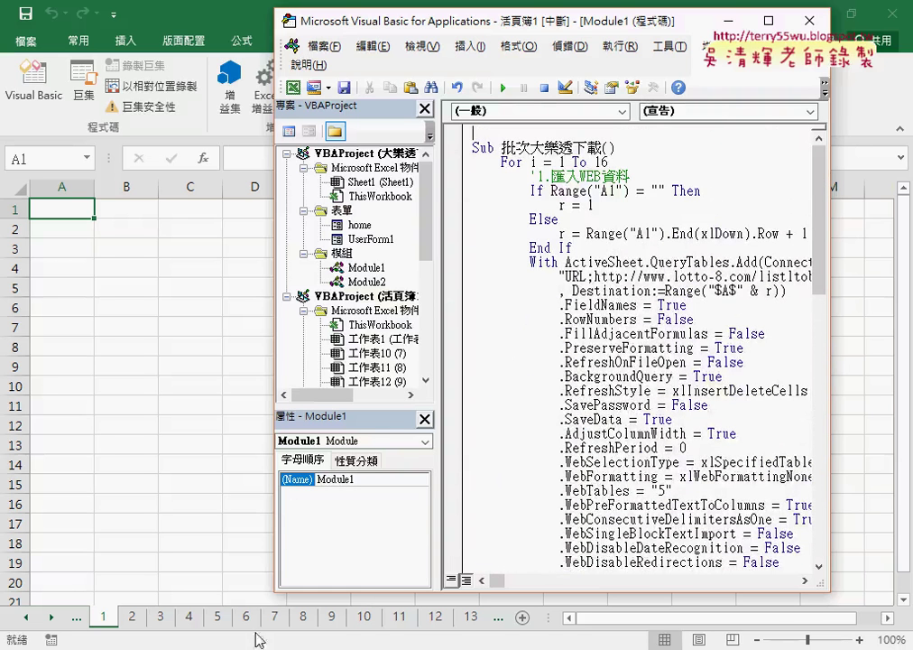
Select and copy the whole Sub 大樂透下載() code block in the Google Docs notes
{"action": "key", "text": "alt+Tab"}
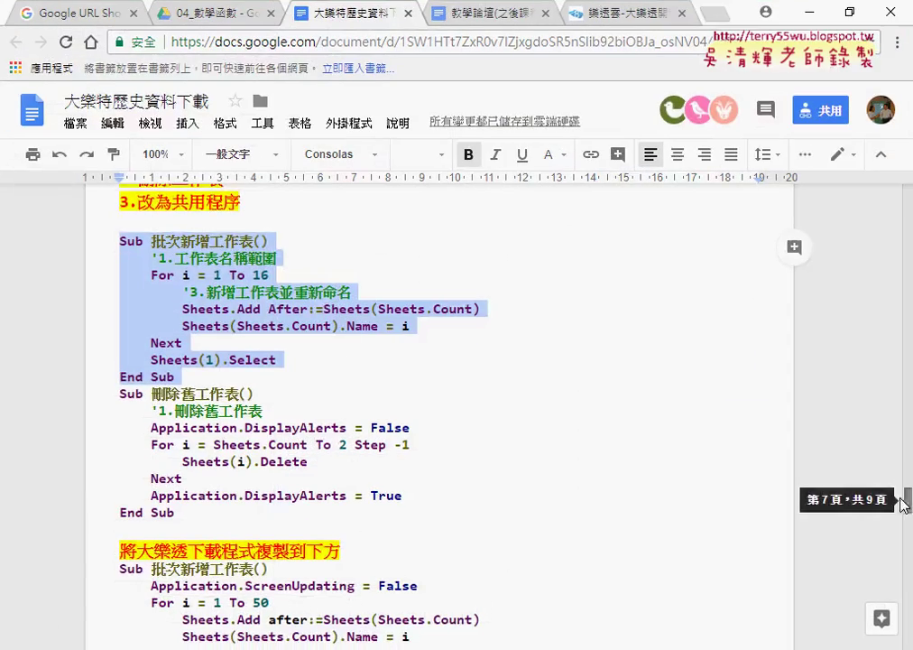
{"action": "mouse_move", "coordinate": [902, 505]}
{"action": "left_mouse_down"}
{"action": "mouse_move", "coordinate": [906, 250]}
{"action": "mouse_move", "coordinate": [909, 280]}
{"action": "left_mouse_up"}
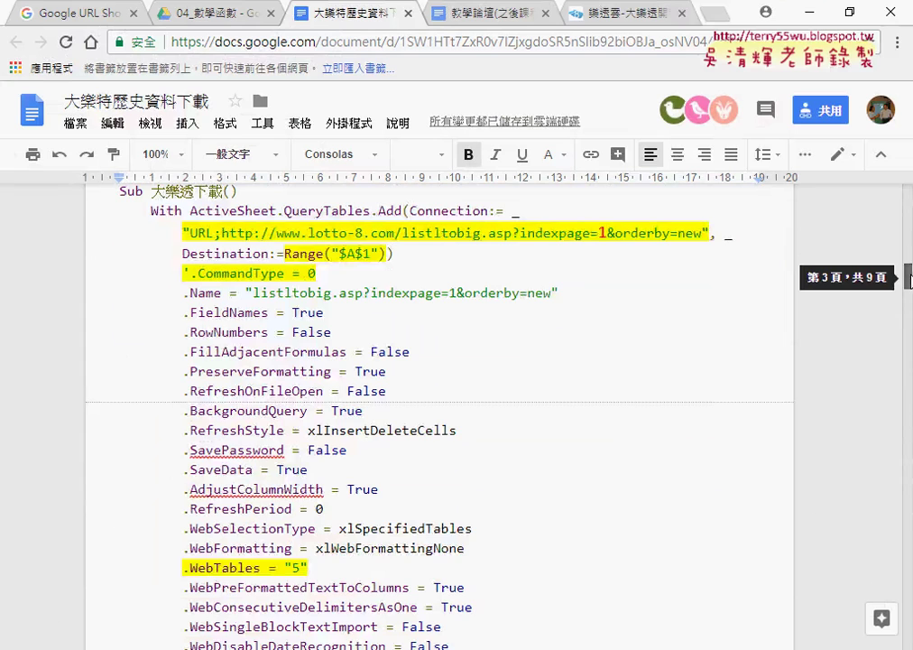
{"action": "scroll", "coordinate": [652, 384], "scroll_direction": "down", "scroll_amount": 1}
{"action": "scroll", "coordinate": [541, 433], "scroll_direction": "down", "scroll_amount": 1}
{"action": "left_click", "coordinate": [190, 551]}
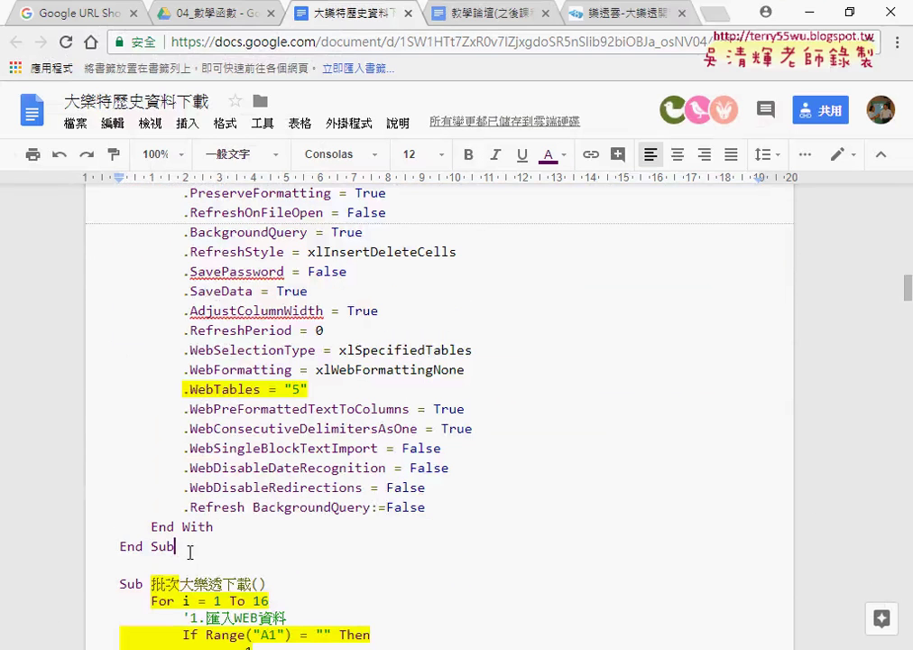
{"action": "scroll", "coordinate": [191, 551], "scroll_direction": "up", "scroll_amount": 4}
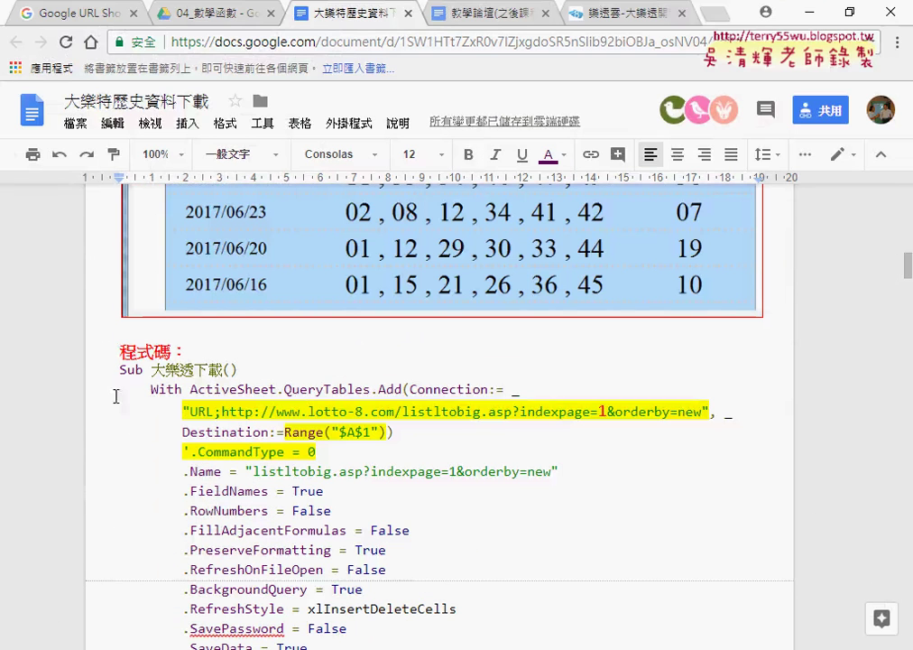
{"action": "left_click", "coordinate": [118, 369], "text": "shift"}
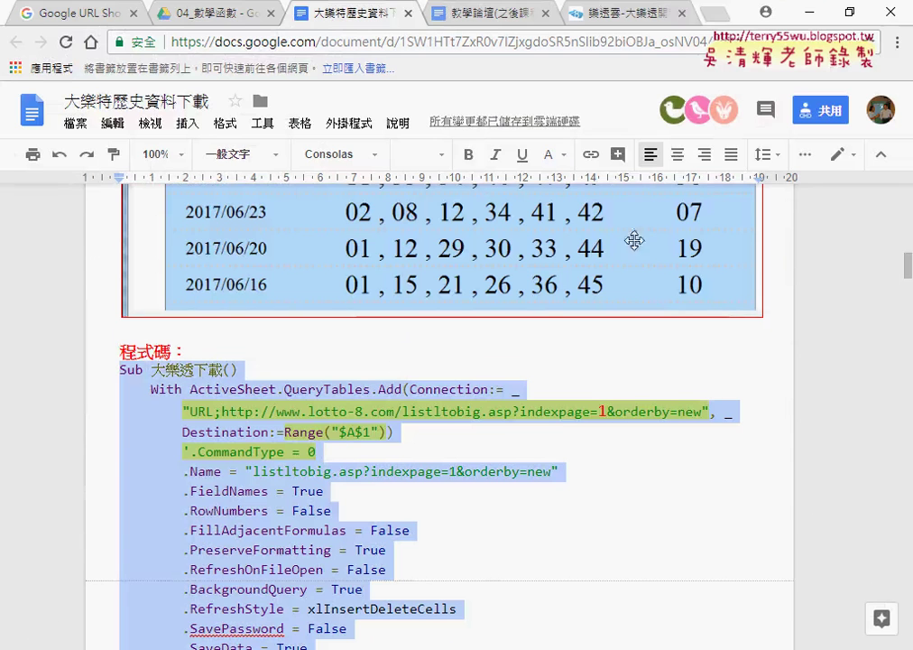
Paste the copied 大樂透下載 code into Module1 in the VBA editor
{"action": "left_click", "coordinate": [808, 12]}
{"action": "right_click", "coordinate": [489, 135]}
{"action": "left_click", "coordinate": [550, 307]}
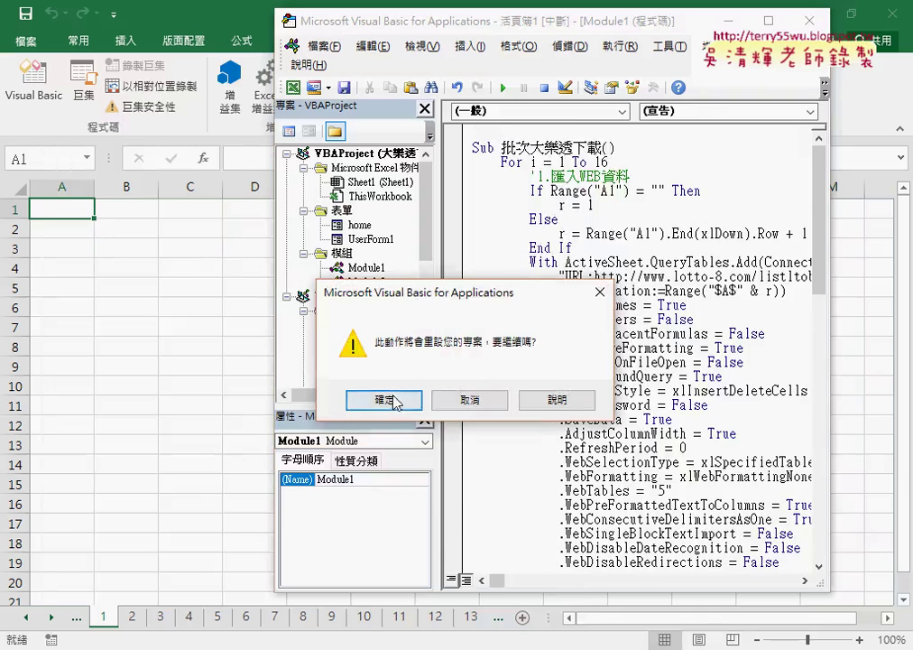
Accept the project reset, narrow the Project pane, and widen the VBA editor window
{"action": "left_click", "coordinate": [397, 399]}
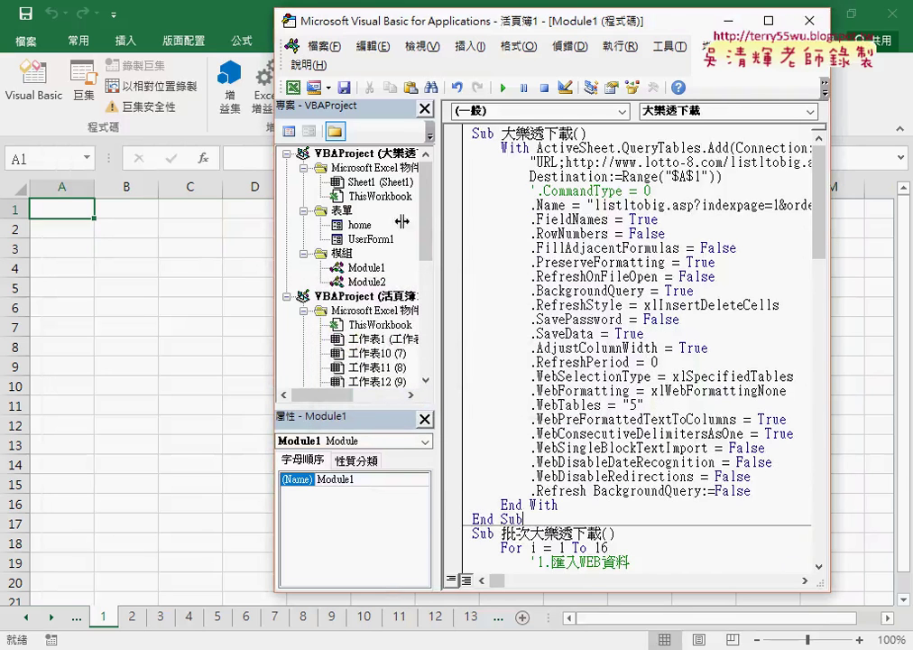
{"action": "left_click_drag", "start_coordinate": [420, 221], "coordinate": [367, 206]}
{"action": "left_click_drag", "start_coordinate": [350, 25], "coordinate": [260, 25]}
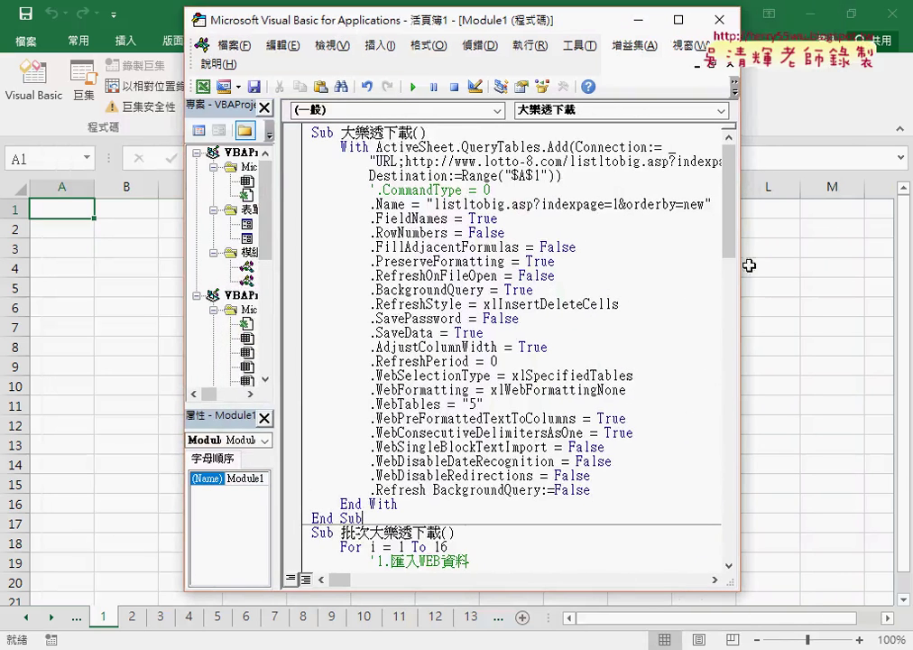
{"action": "left_click_drag", "start_coordinate": [749, 265], "coordinate": [901, 264]}
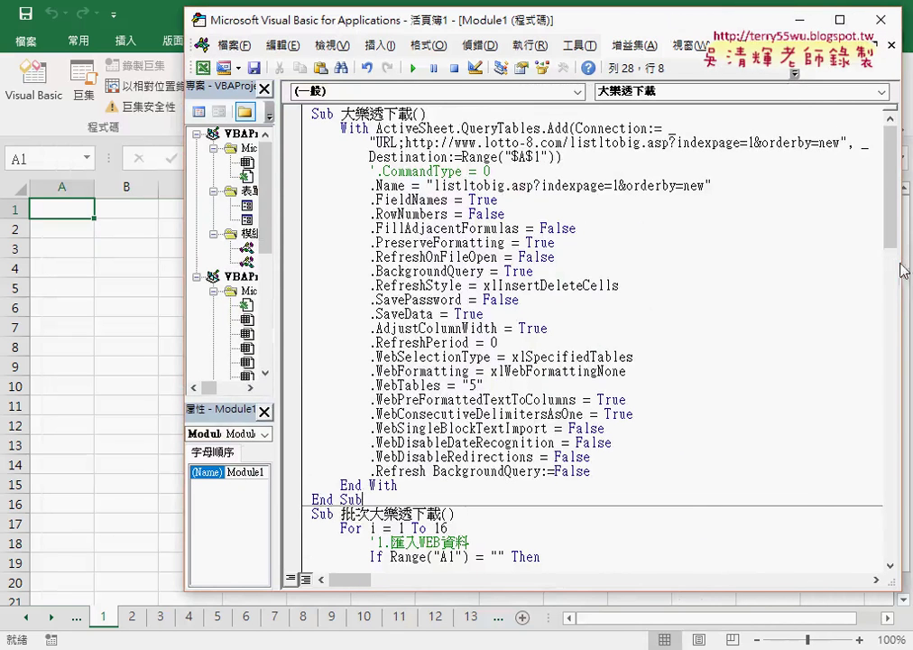
Inspect the URL's indexpage=1 and the Range("$A$1") destination in the pasted macro
{"action": "double_click", "coordinate": [750, 141]}
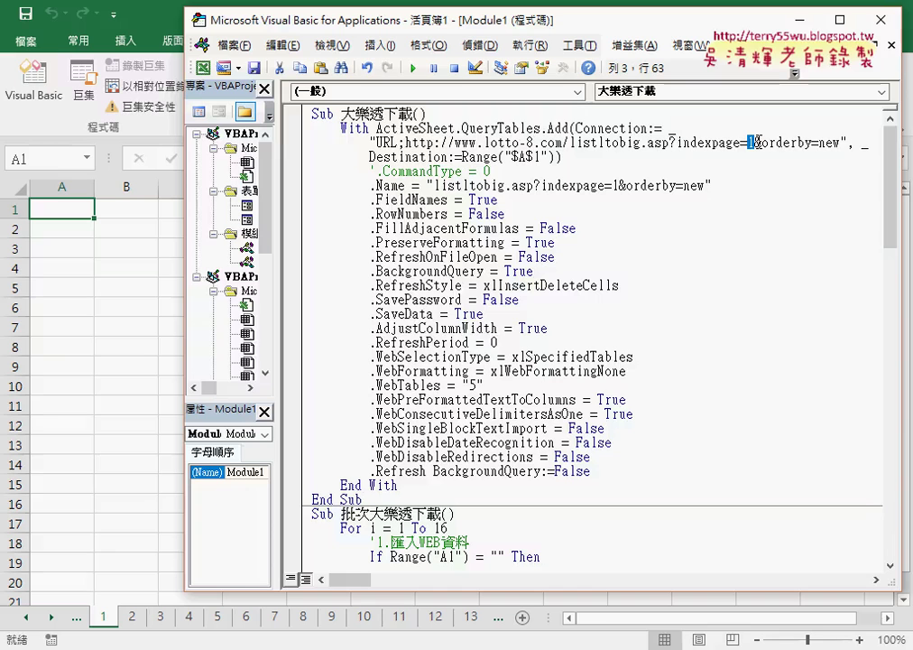
{"action": "left_click_drag", "start_coordinate": [512, 156], "coordinate": [546, 156]}
{"action": "key", "text": "shift+Left"}
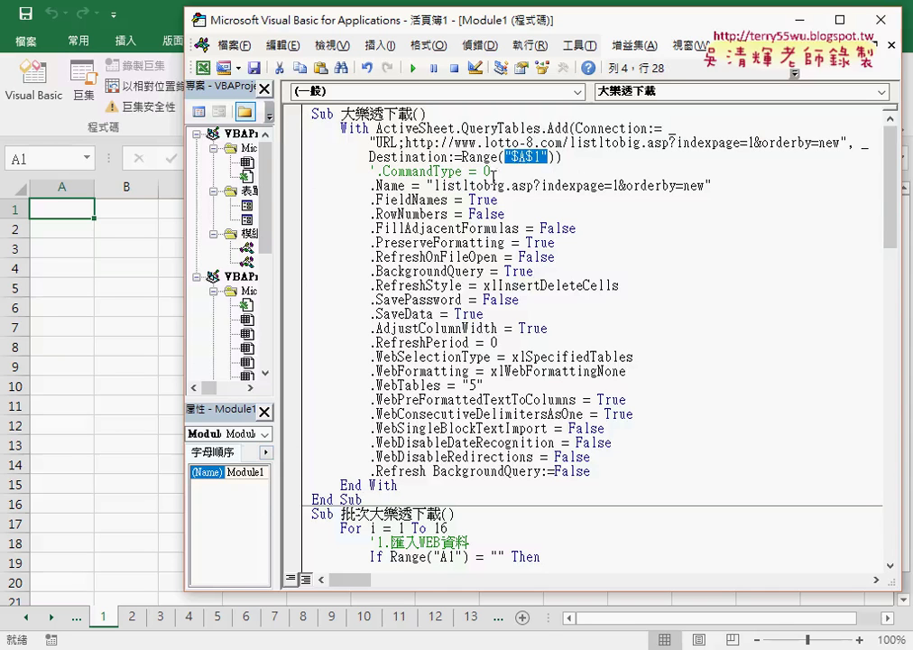
{"action": "double_click", "coordinate": [749, 142]}
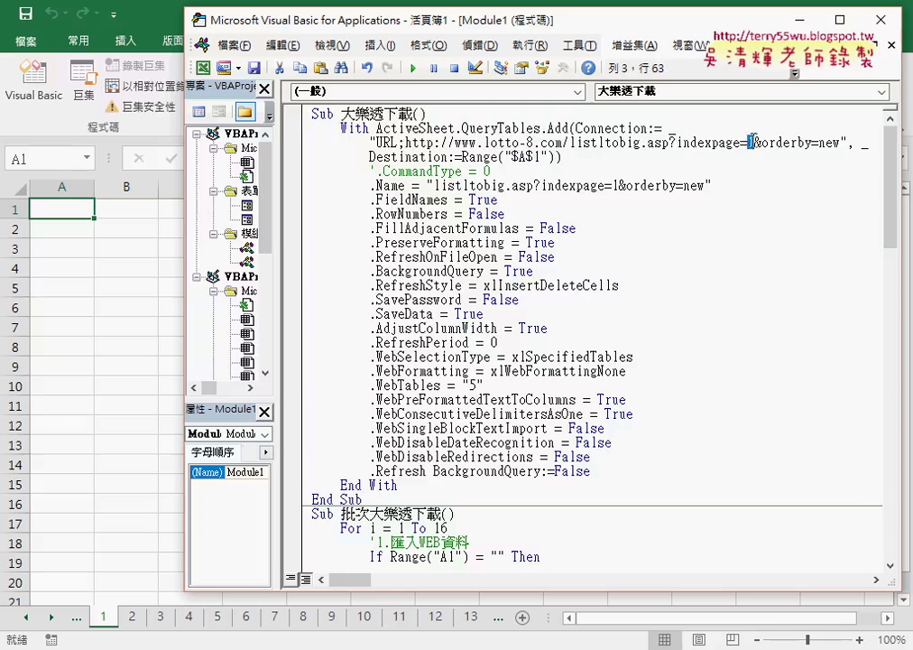
{"action": "left_click_drag", "start_coordinate": [544, 156], "coordinate": [463, 156]}
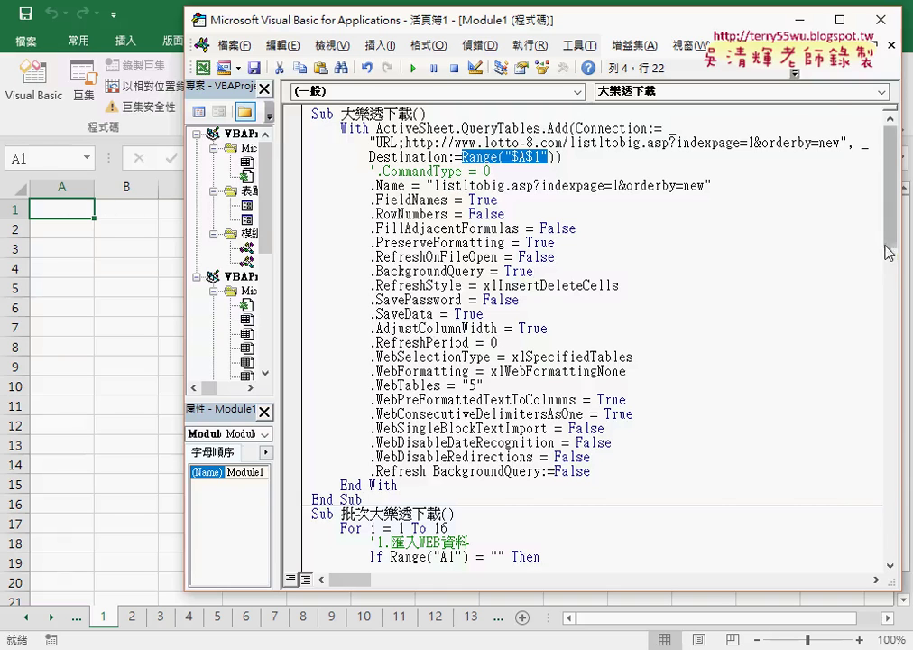
{"action": "left_click_drag", "start_coordinate": [890, 181], "coordinate": [903, 514]}
{"action": "scroll", "coordinate": [903, 514], "scroll_direction": "down", "scroll_amount": 2}
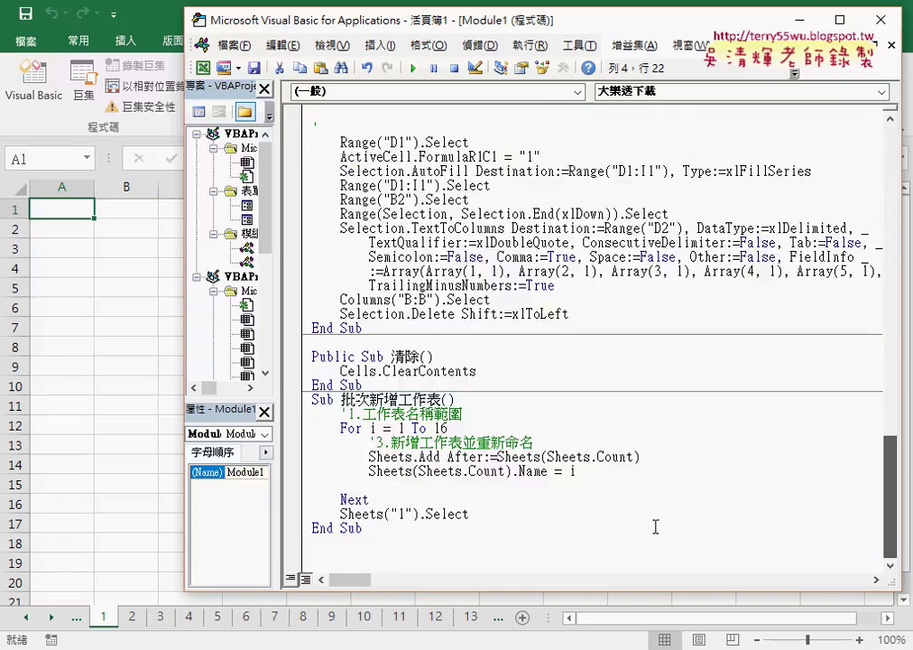
{"action": "left_click", "coordinate": [363, 484]}
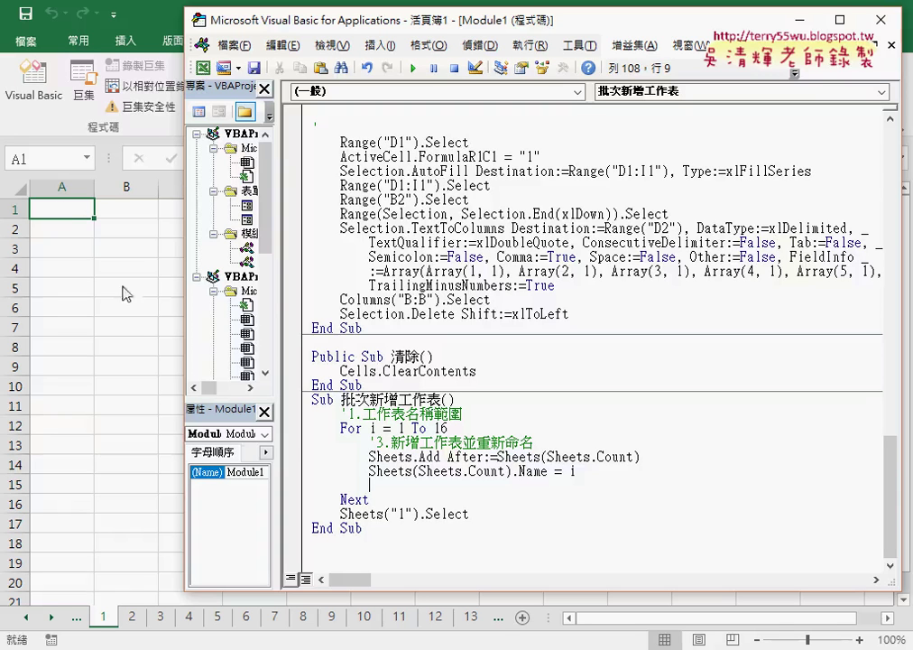
{"action": "left_click_drag", "start_coordinate": [341, 398], "coordinate": [441, 400]}
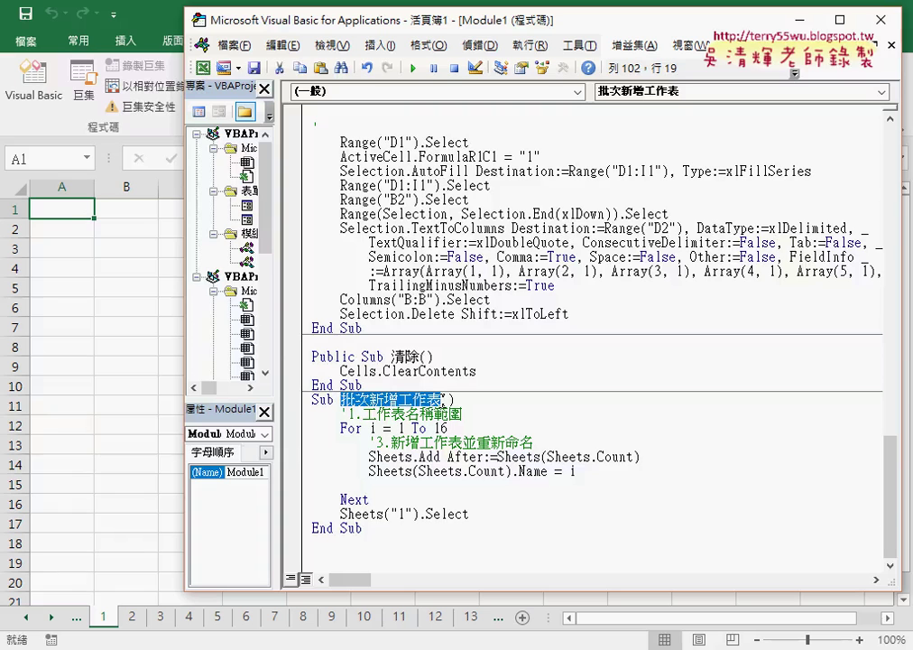